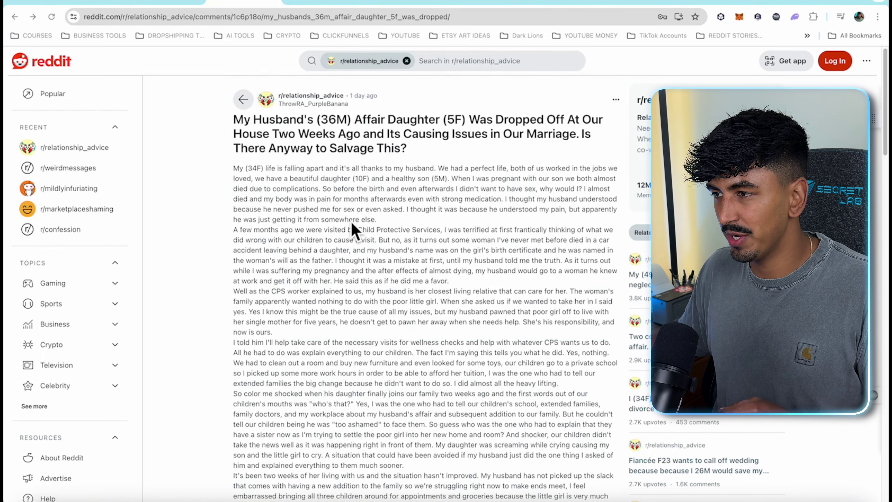
Step: Scroll through the body of the husband's affair-daughter story on r/relationship_advice
scroll(353, 228, down, 1)
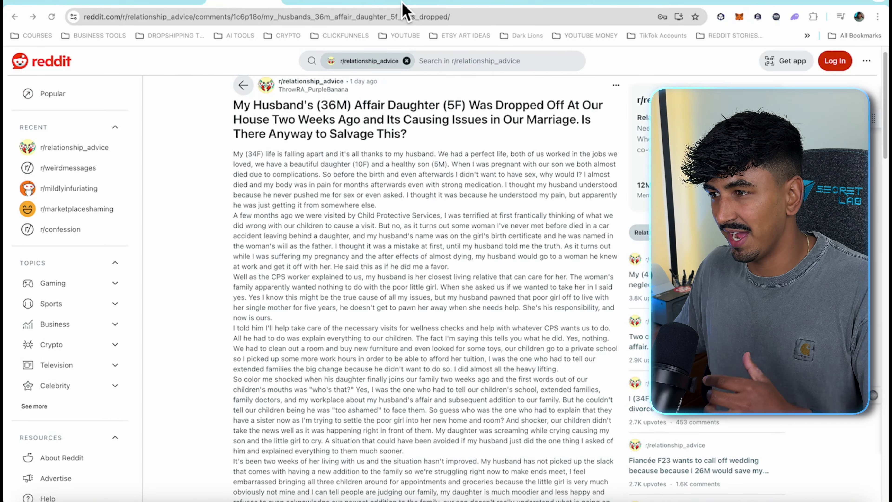
Step: Review ChatGPT's prompt for turning the story into a text conversation, checking it against the Reddit post
click(404, 3)
scroll(477, 129, up, 1)
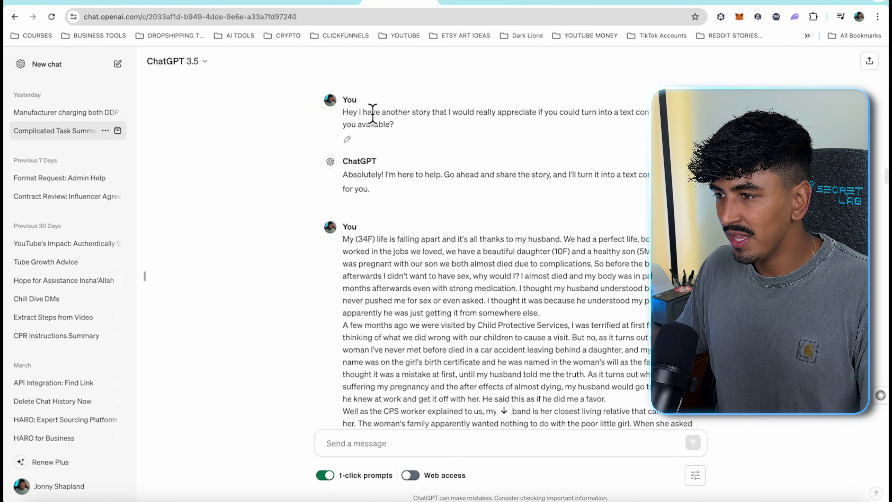
scroll(618, 129, down, 1)
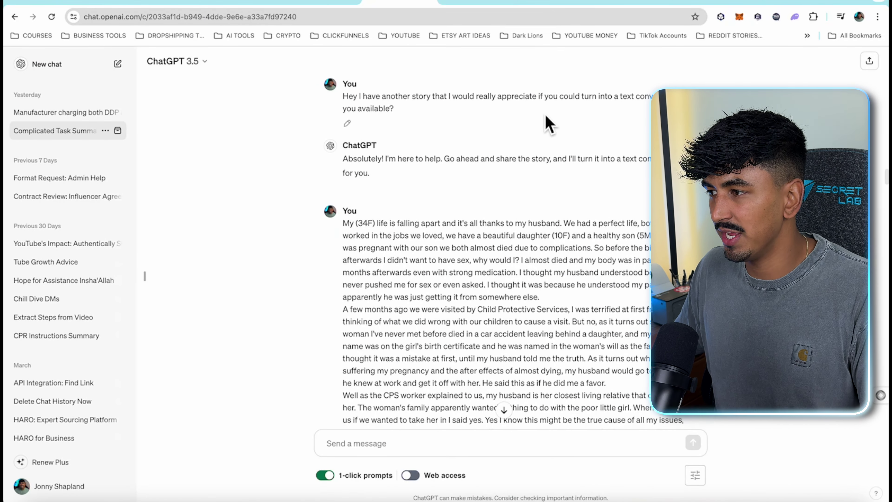
scroll(404, 204, down, 6)
drag(343, 151, 431, 105)
drag(362, 135, 521, 339)
scroll(526, 346, down, 5)
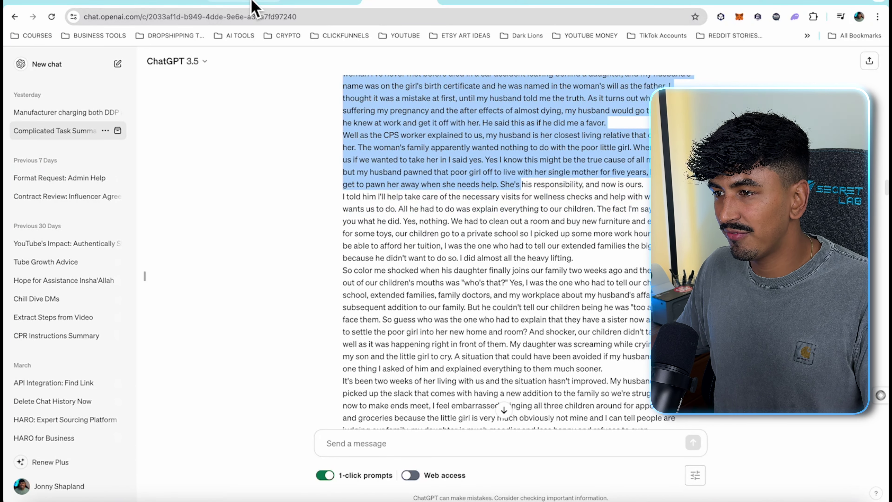
click(260, 4)
scroll(271, 183, down, 1)
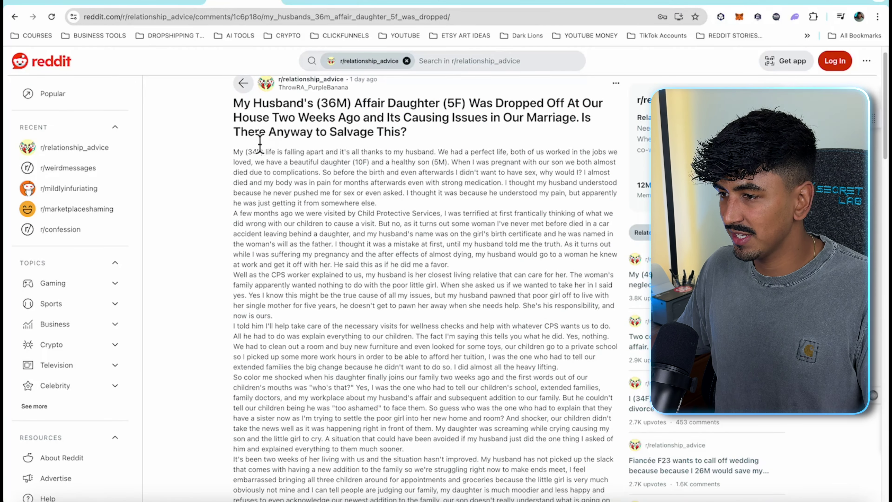
Step: Read through ChatGPT's Her/Friend text-conversation version of the story
click(403, 3)
scroll(527, 251, down, 10)
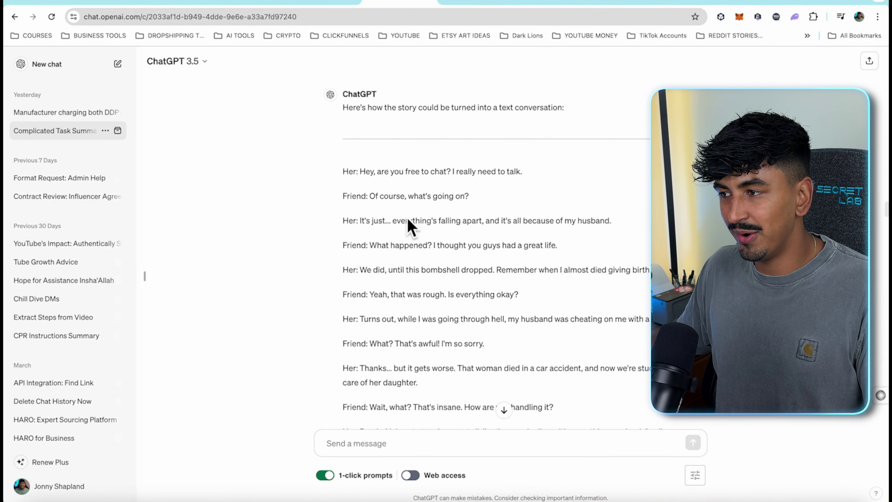
scroll(408, 222, down, 1)
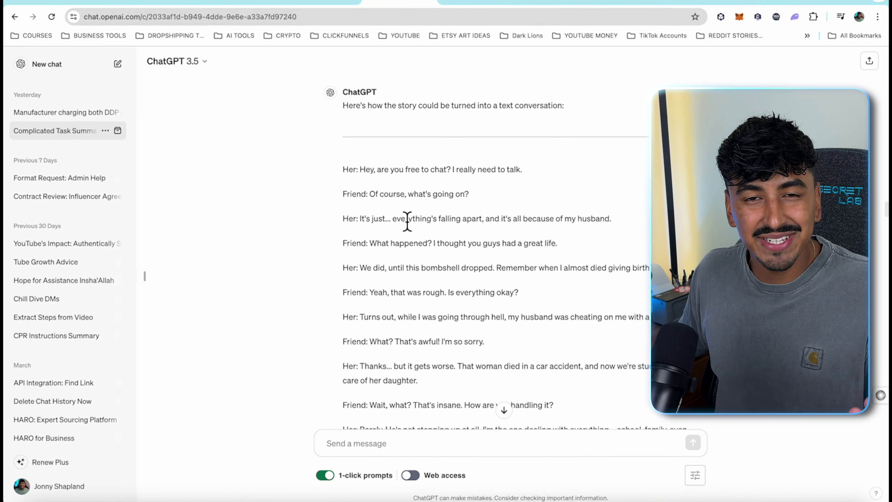
scroll(445, 246, down, 15)
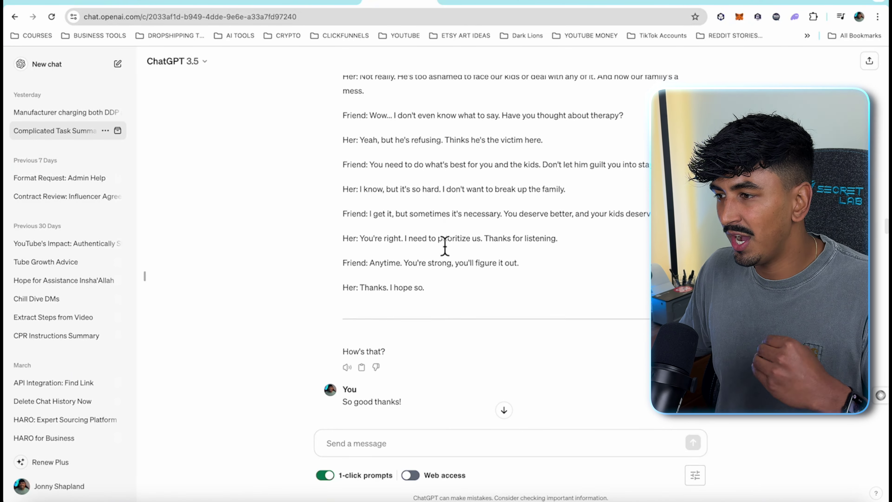
scroll(446, 252, down, 5)
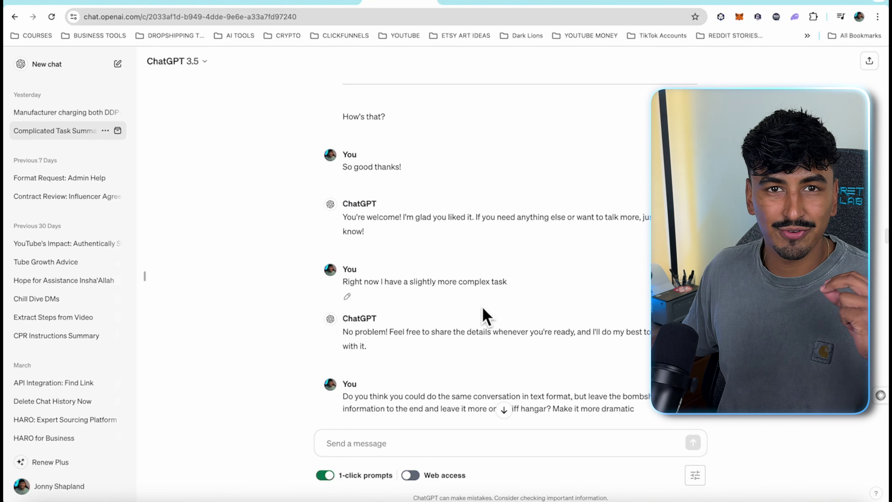
scroll(484, 315, down, 5)
drag(366, 251, 532, 258)
Step: Continue down the dramatic rewrite to the 'How's that for a cliffhanger?' reply
scroll(436, 246, down, 1)
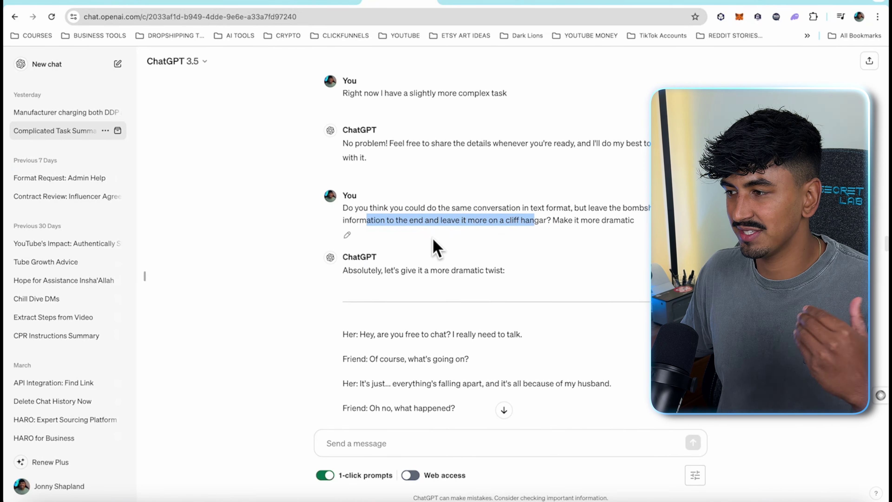
scroll(435, 246, down, 1)
scroll(436, 248, down, 1)
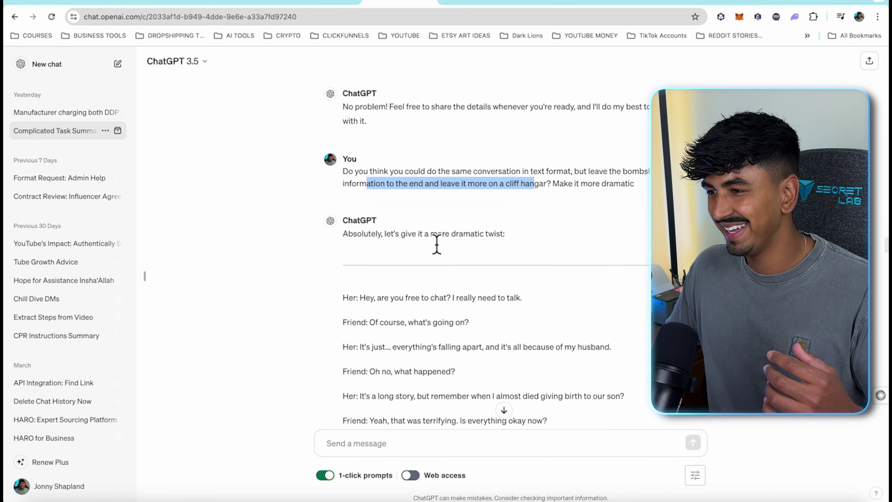
scroll(474, 293, down, 3)
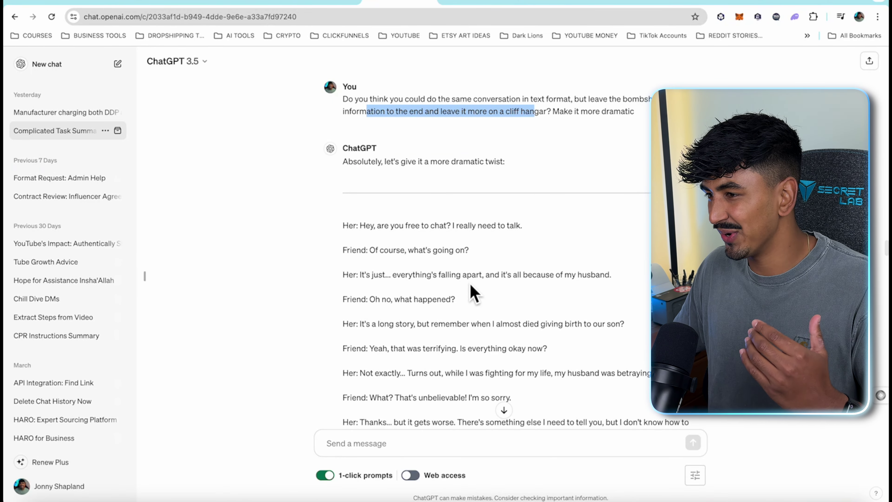
scroll(474, 293, down, 3)
drag(346, 160, 478, 318)
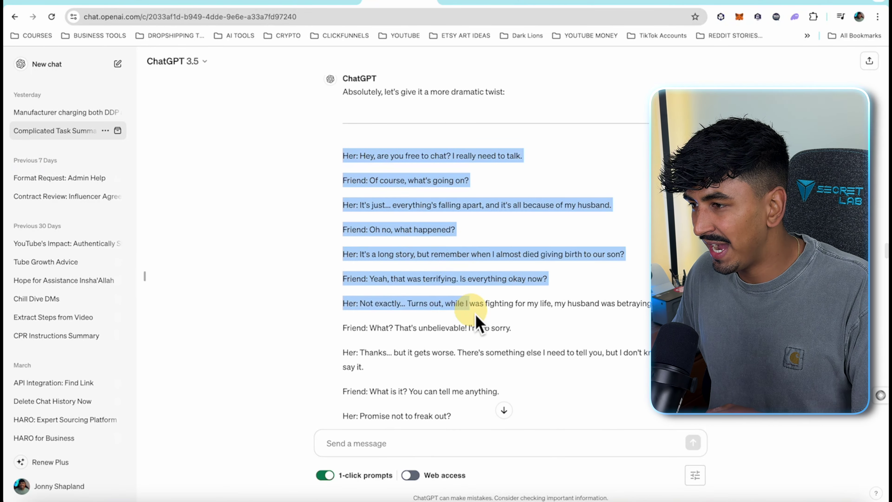
scroll(478, 322, down, 3)
scroll(478, 322, up, 4)
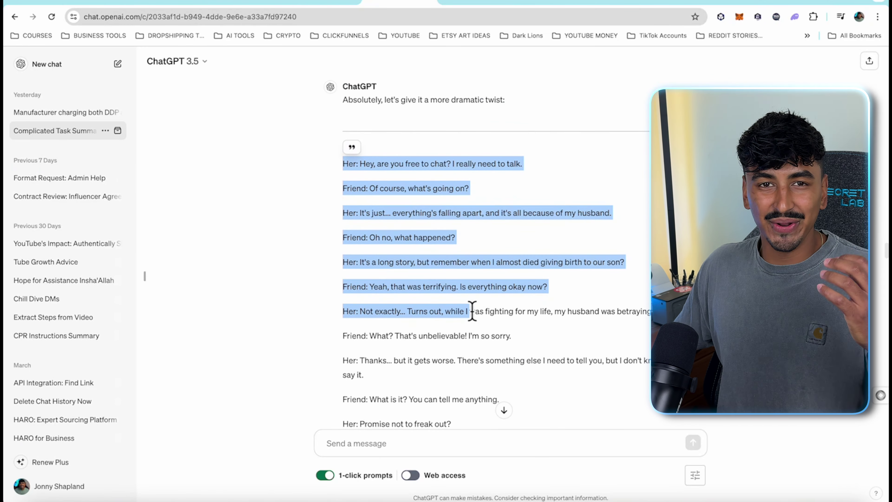
scroll(472, 313, down, 1)
scroll(448, 274, down, 15)
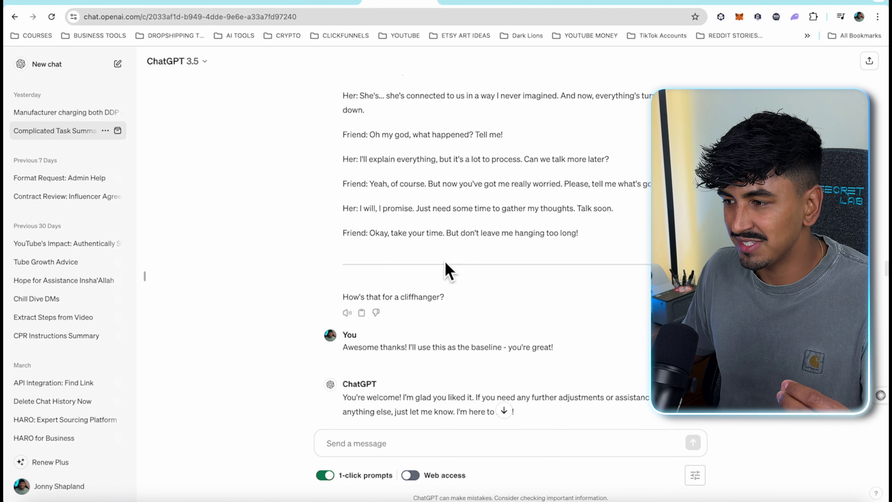
Step: Highlight the Child Protective Services opening line and review the request to remove the (her:)/(friend:) labels
scroll(448, 269, down, 8)
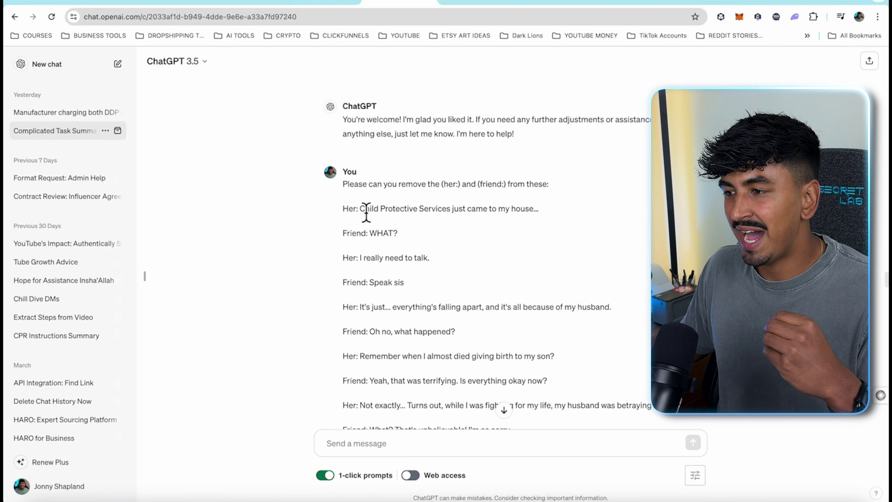
drag(360, 208, 523, 229)
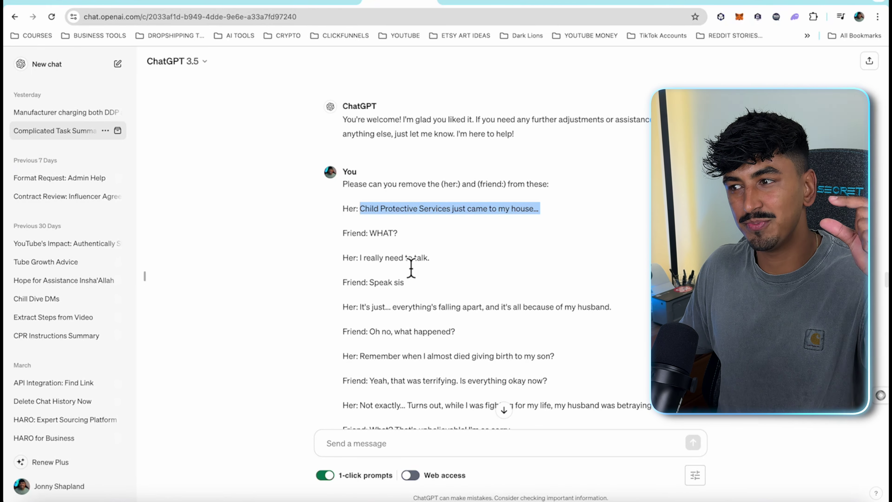
scroll(410, 267, up, 3)
scroll(411, 269, down, 12)
scroll(386, 205, up, 4)
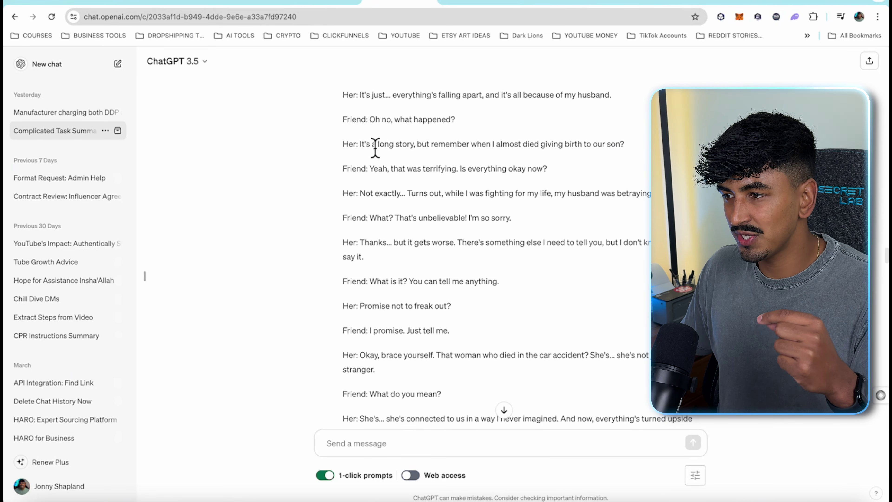
scroll(428, 236, down, 10)
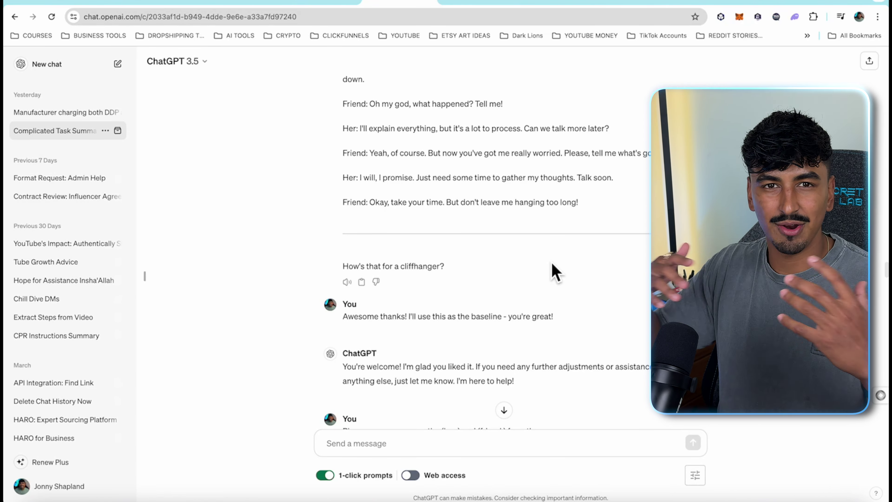
scroll(556, 272, down, 2)
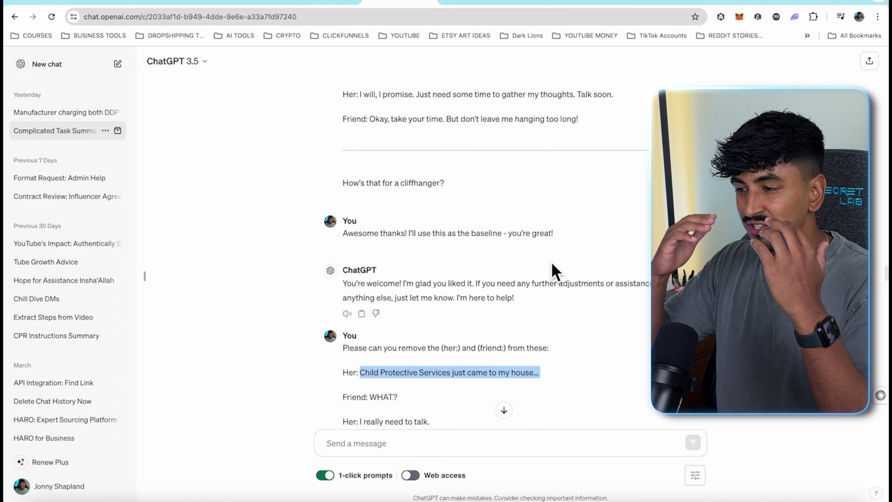
scroll(556, 272, down, 4)
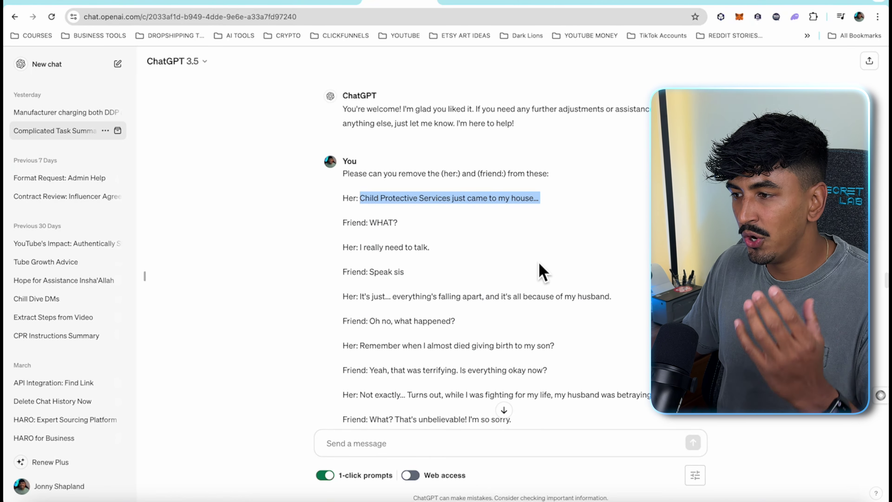
click(412, 237)
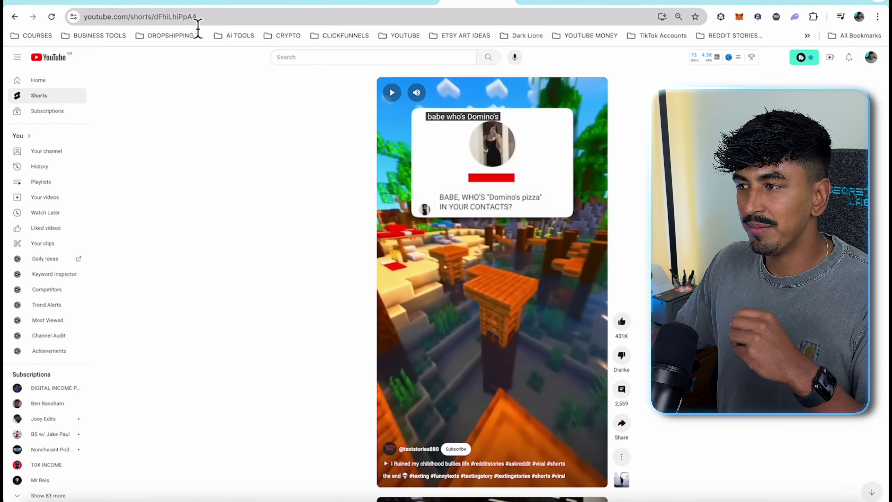
Step: Skim DupDub's timestamped transcript of the Domino's texting Short, then return to ChatGPT
click(559, 2)
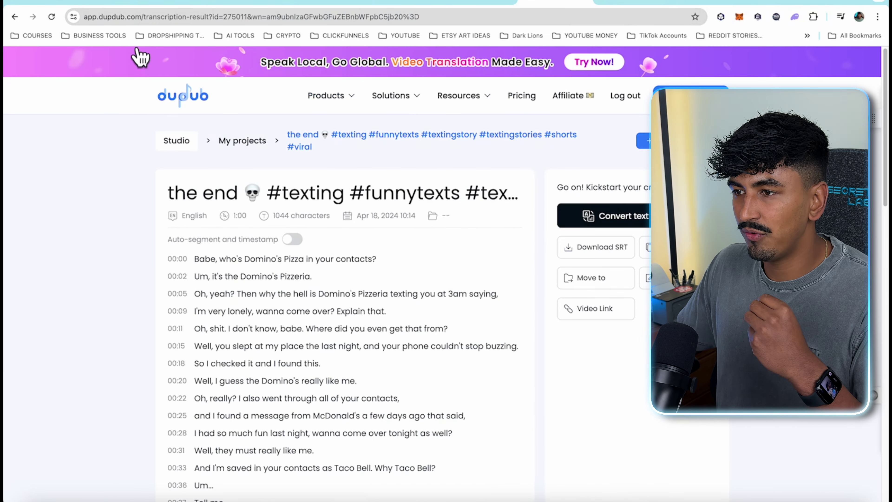
mouse_move(330, 96)
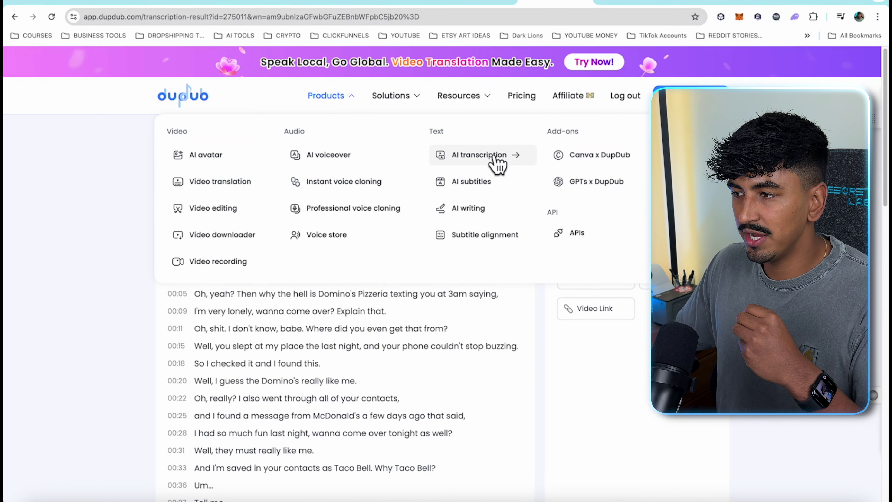
scroll(231, 243, down, 2)
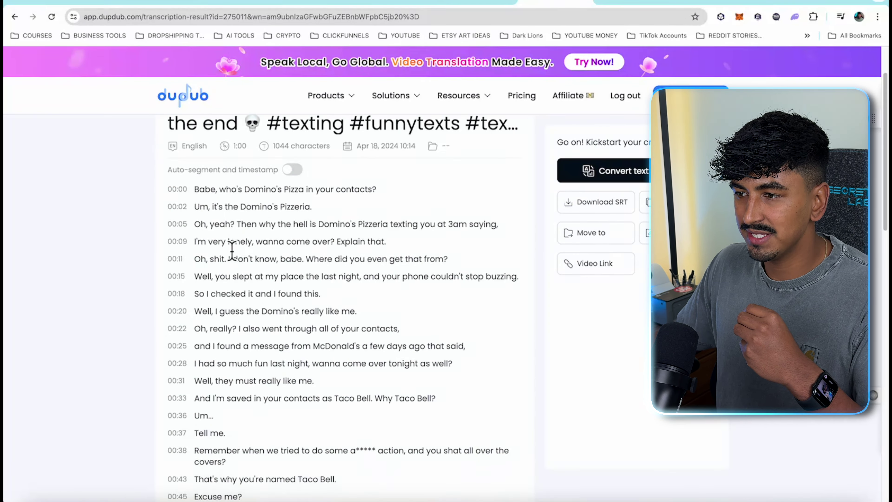
scroll(230, 218, down, 7)
scroll(351, 52, up, 5)
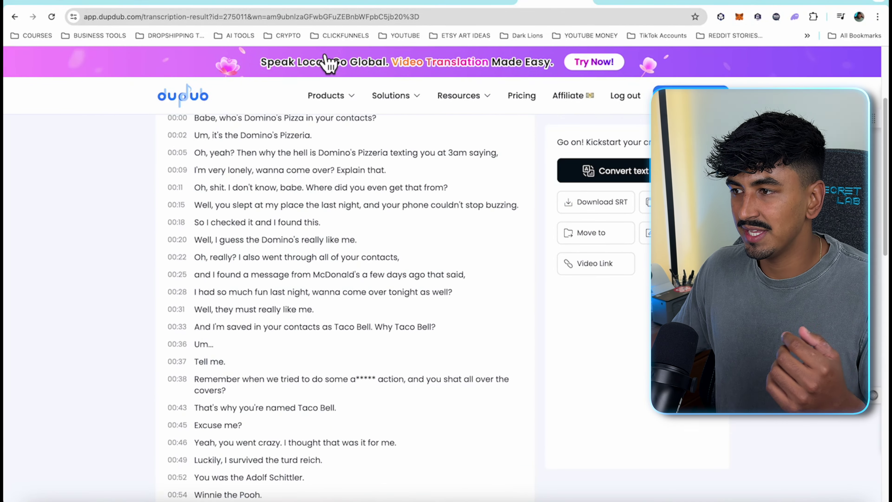
click(393, 5)
Step: Scroll the ChatGPT conversation down to the dialogue reply with the Her/Friend labels removed
scroll(439, 212, down, 10)
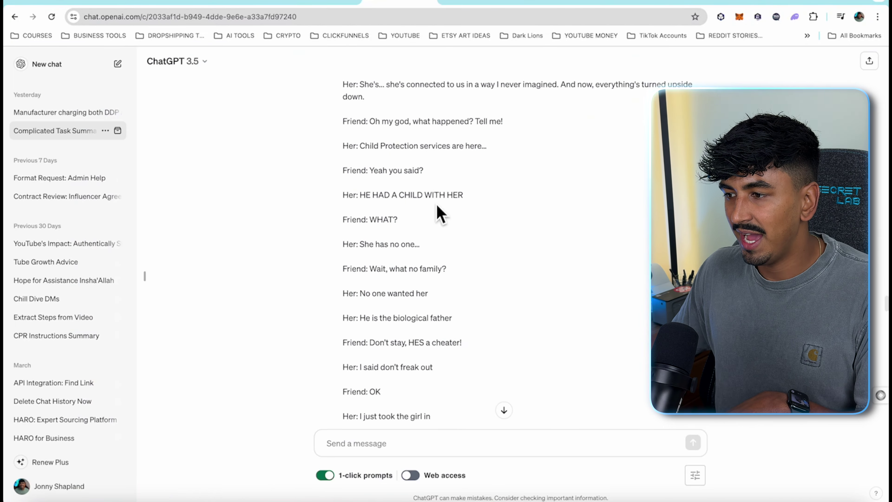
scroll(439, 213, down, 2)
scroll(432, 199, up, 10)
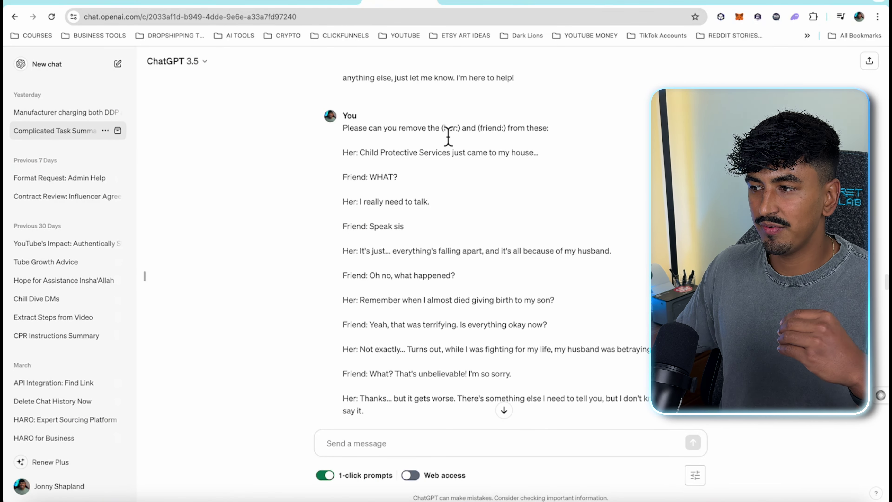
scroll(423, 199, down, 9)
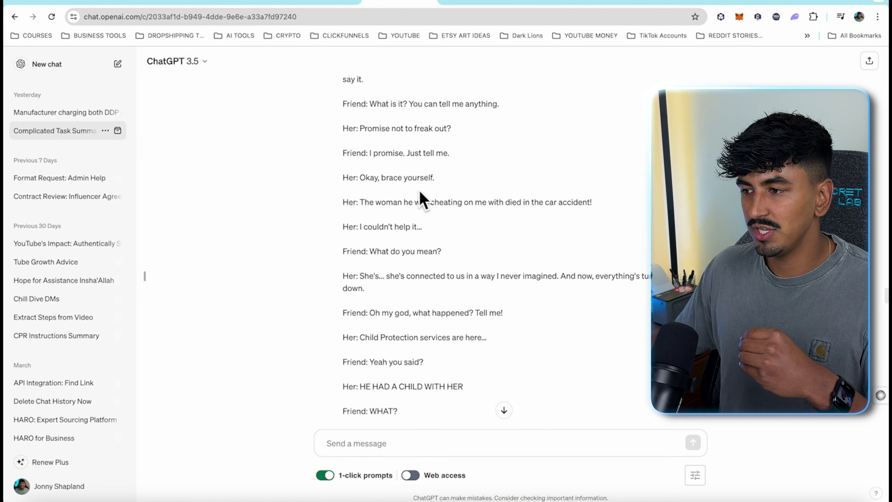
scroll(443, 241, down, 15)
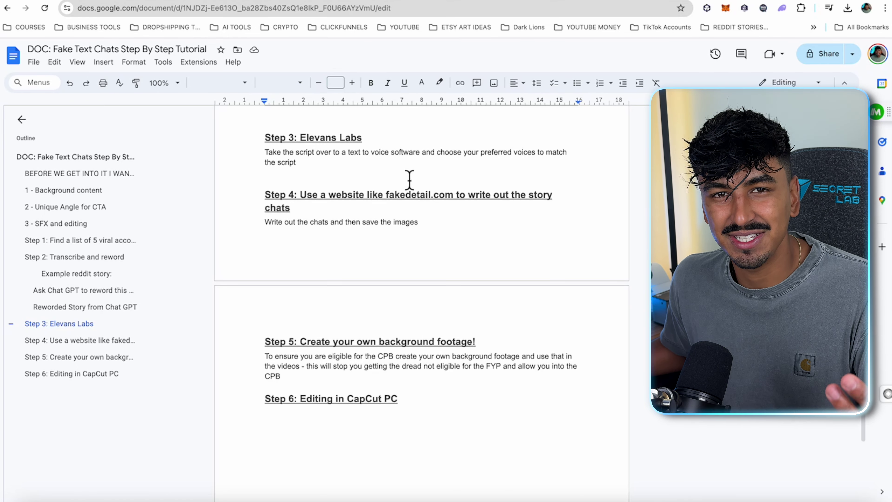
Step: Load suno.com/create in a new browser tab
scroll(312, 177, up, 1)
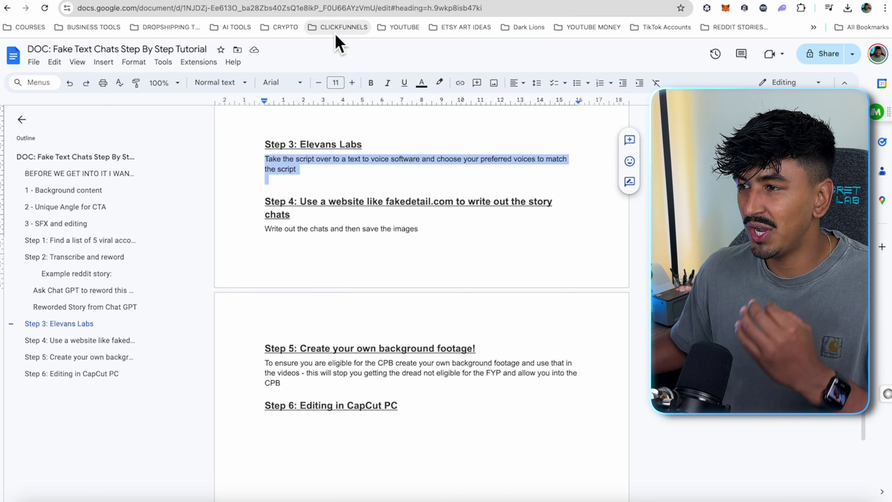
key(ctrl+t)
text(elevens)
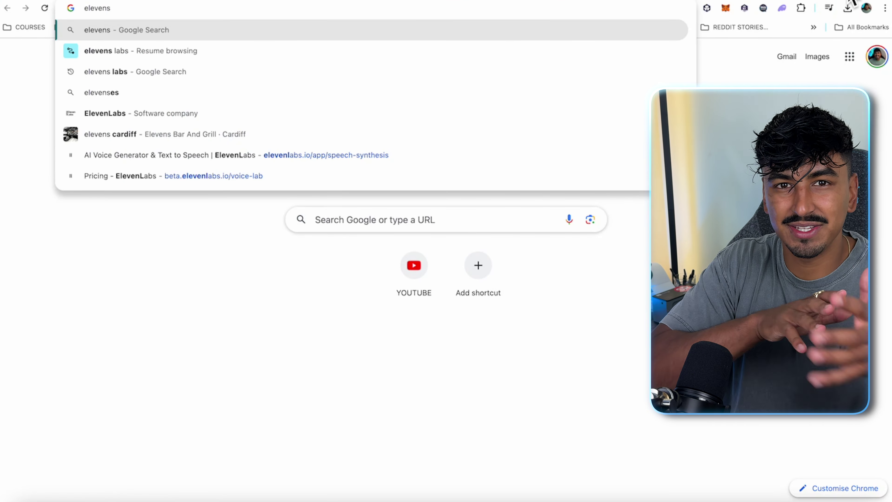
click(404, 348)
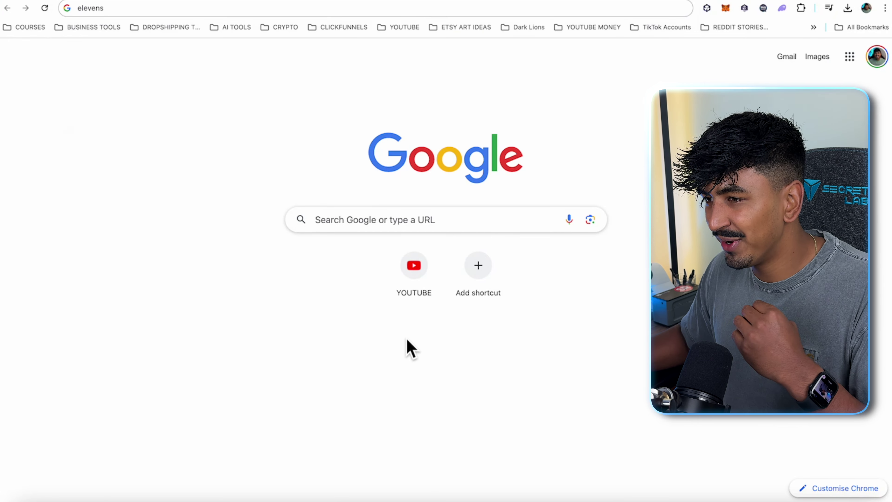
click(271, 14)
text(suno)
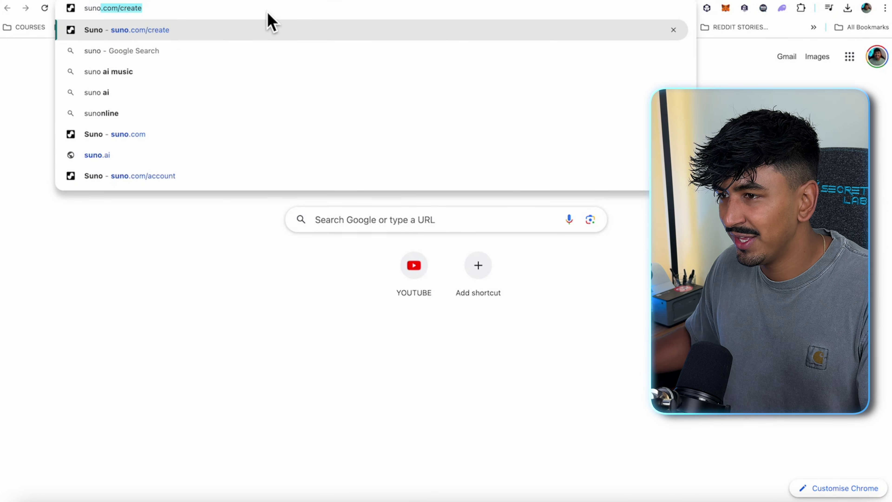
key(Return)
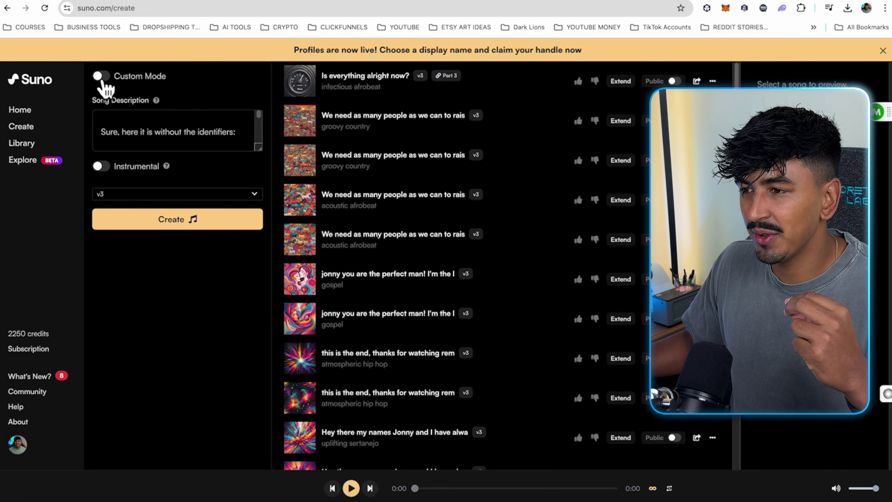
Step: Turn on Custom Mode and paste the ChatGPT chat script into Lyrics
click(101, 80)
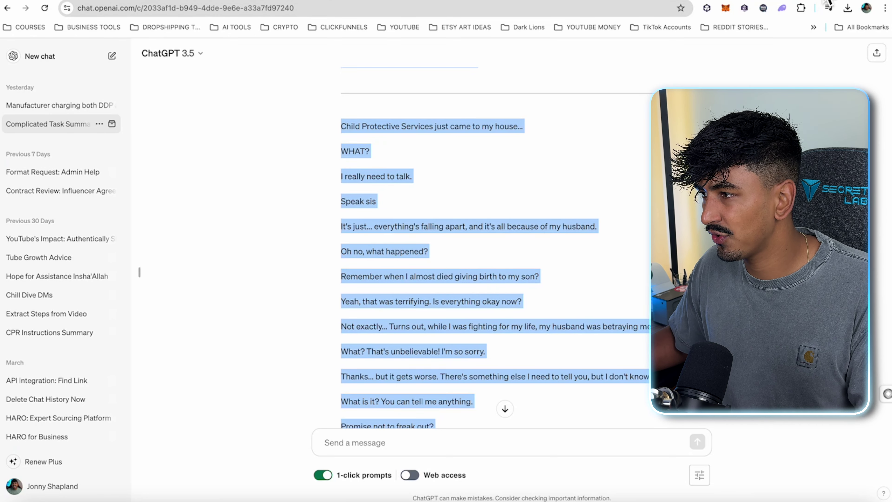
click(792, 1)
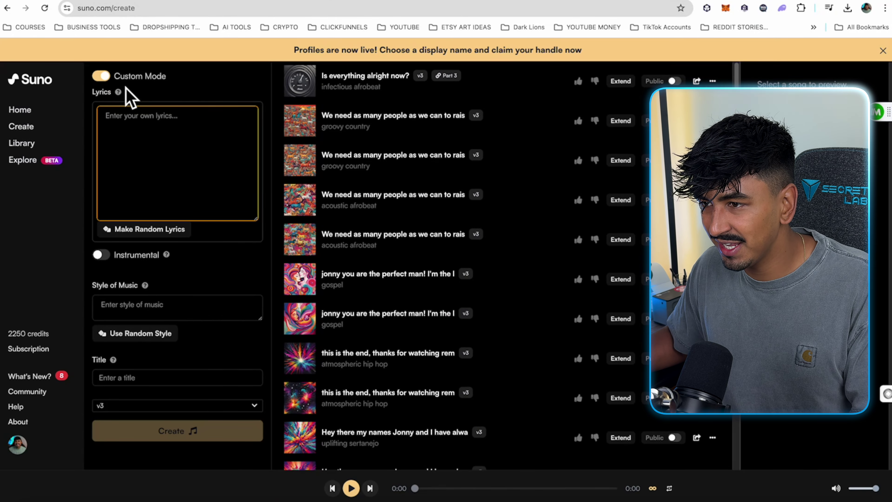
key(ctrl+v)
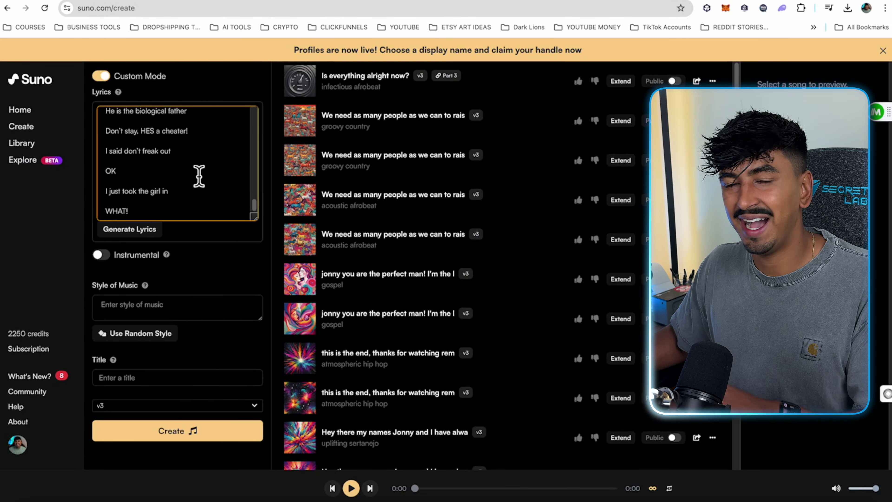
scroll(199, 176, up, 15)
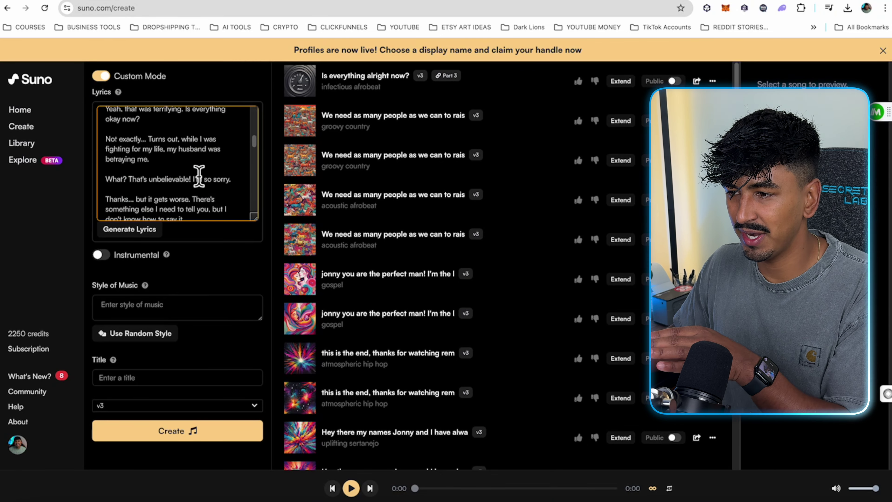
scroll(198, 176, down, 15)
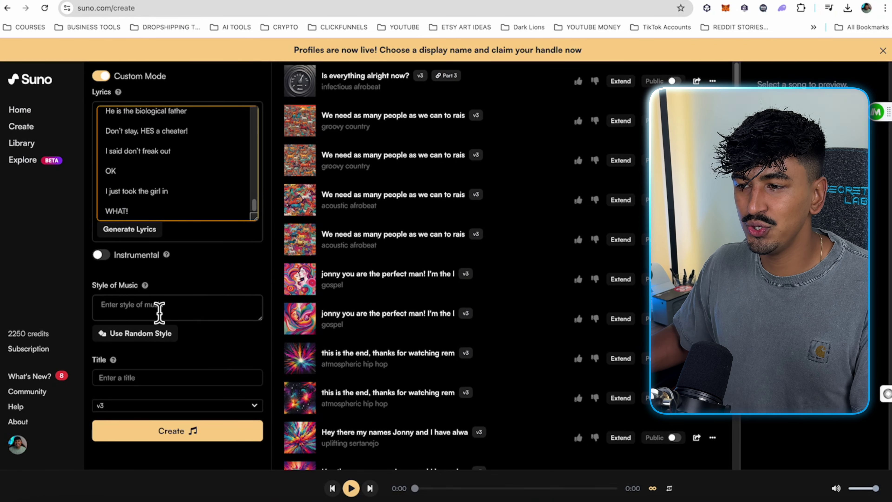
Step: Set the style of music to Medieval and generate the songs
click(144, 305)
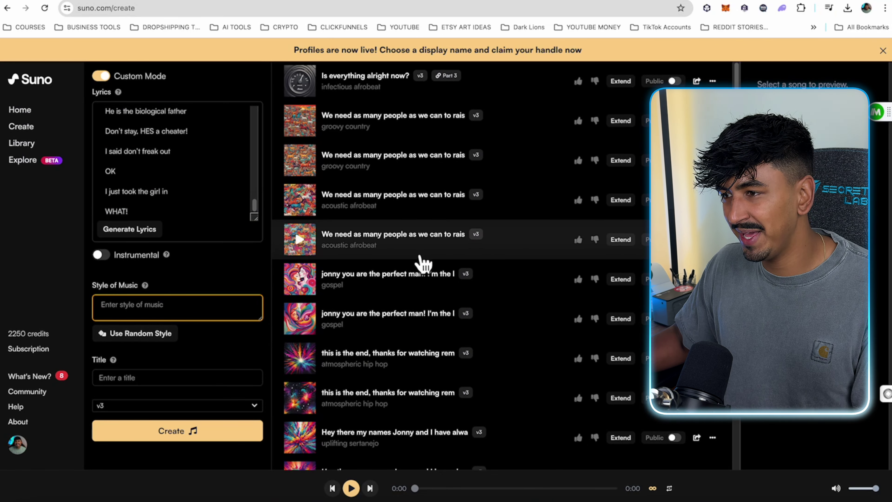
scroll(326, 325, down, 8)
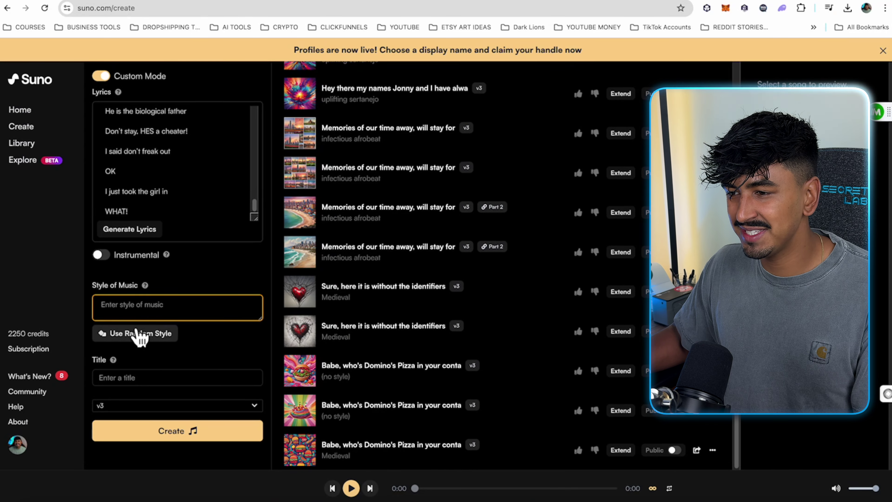
text(Medieval)
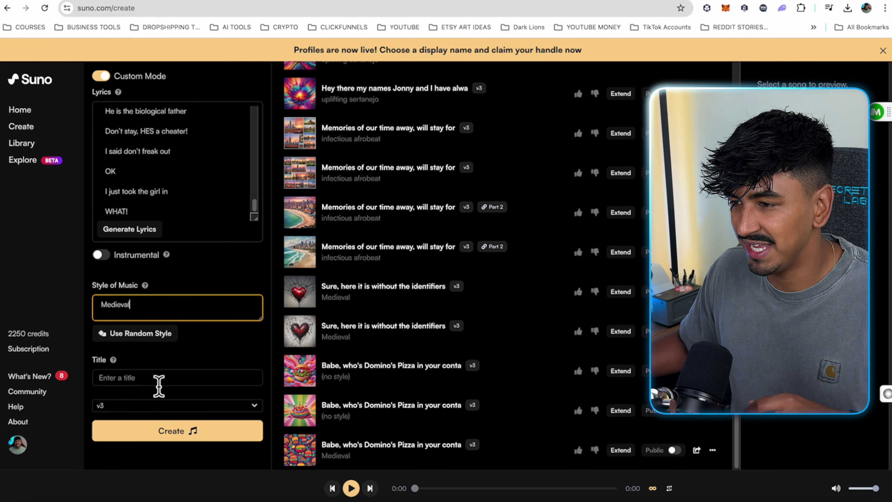
click(168, 433)
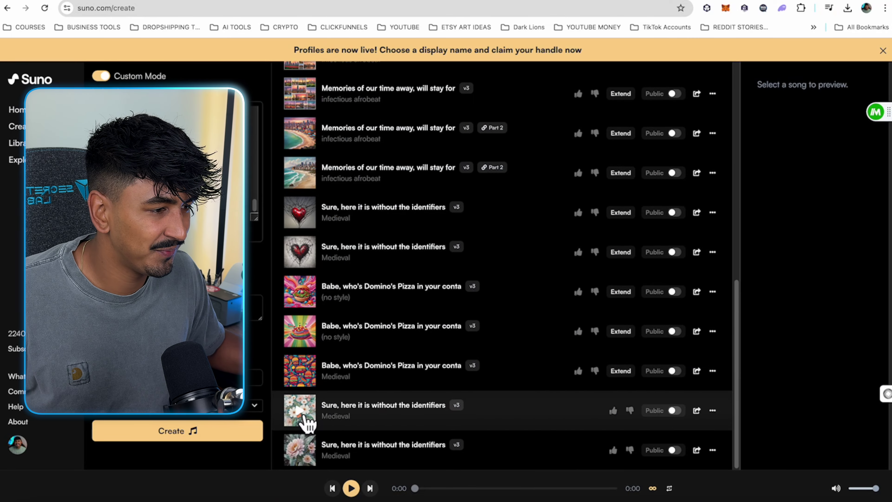
Step: Play the first new Medieval song and scroll through its lyrics
click(305, 417)
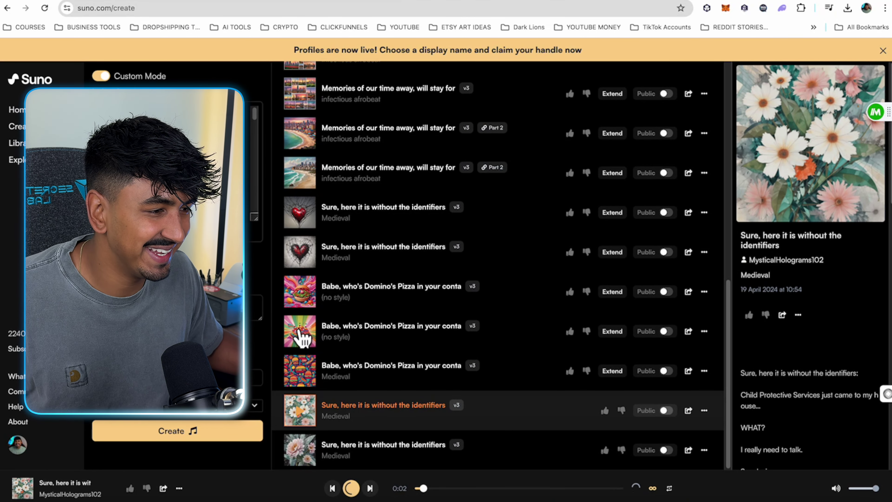
click(311, 421)
scroll(780, 416, down, 6)
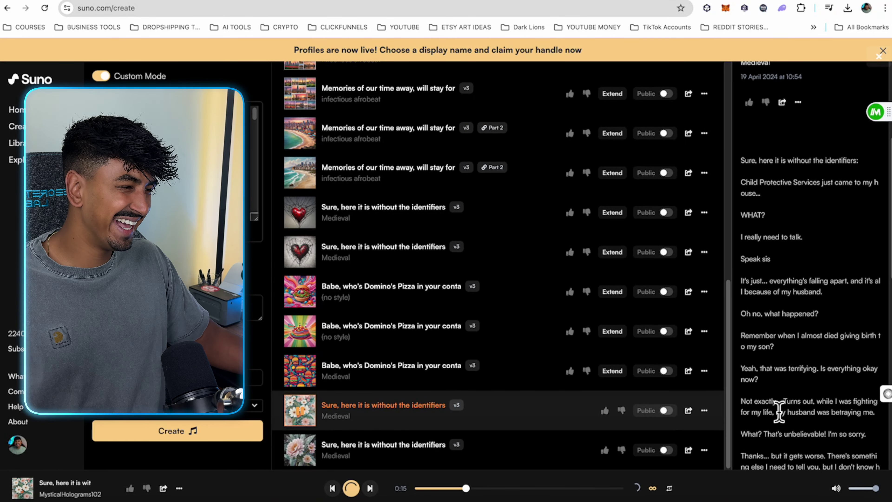
scroll(778, 411, down, 2)
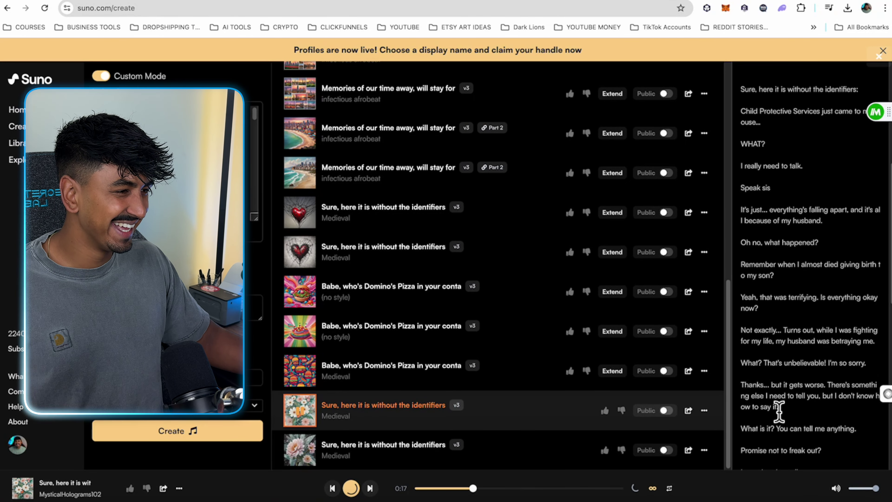
scroll(779, 410, down, 1)
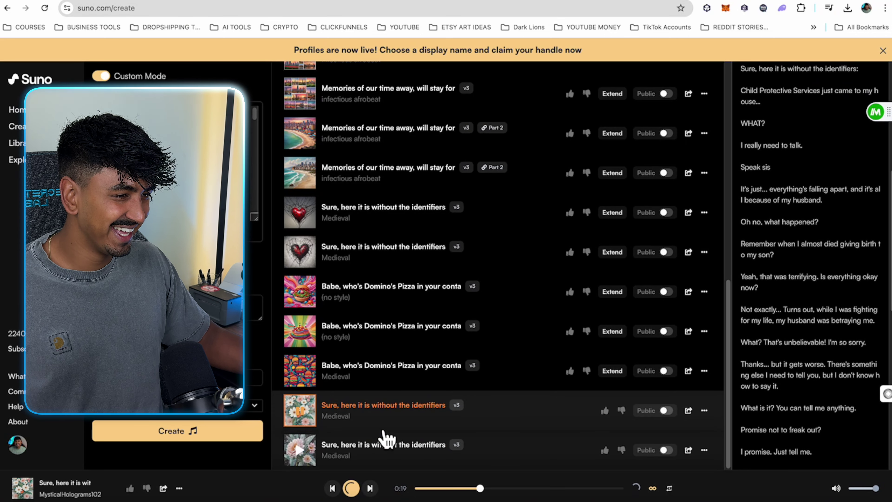
Step: Play the second new Medieval song and follow its Child Protective Services lyrics
click(297, 455)
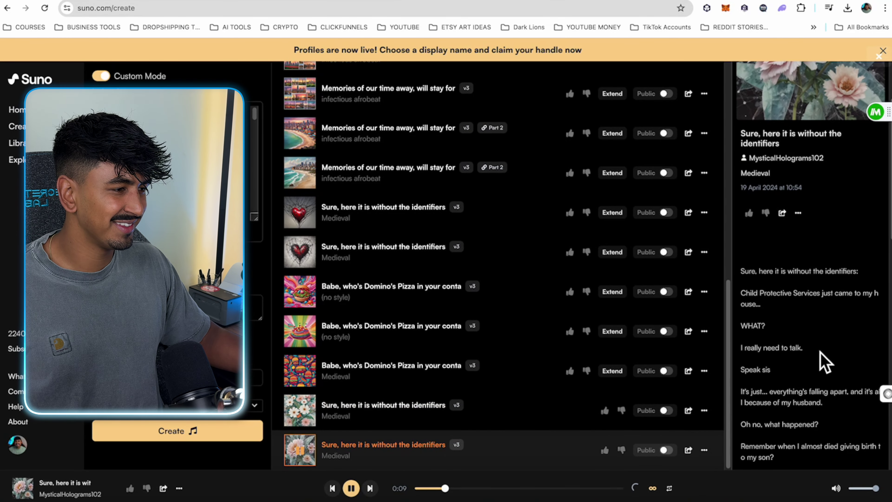
scroll(825, 361, down, 1)
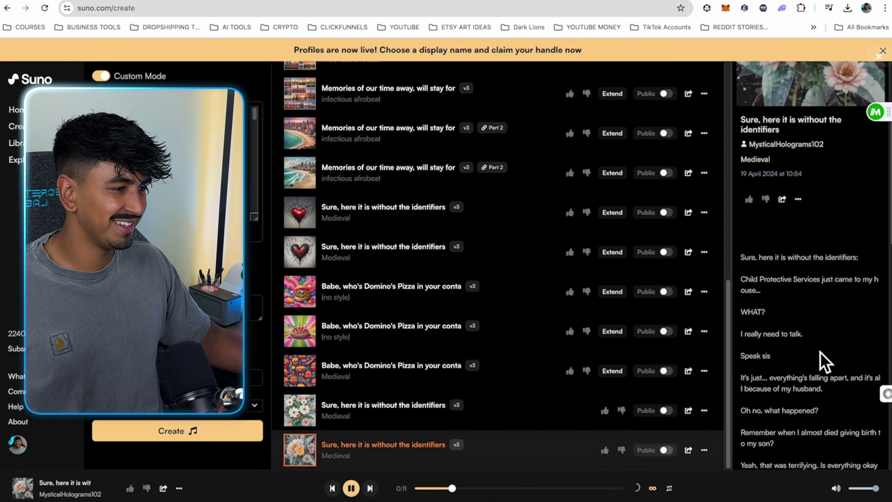
scroll(825, 362, down, 1)
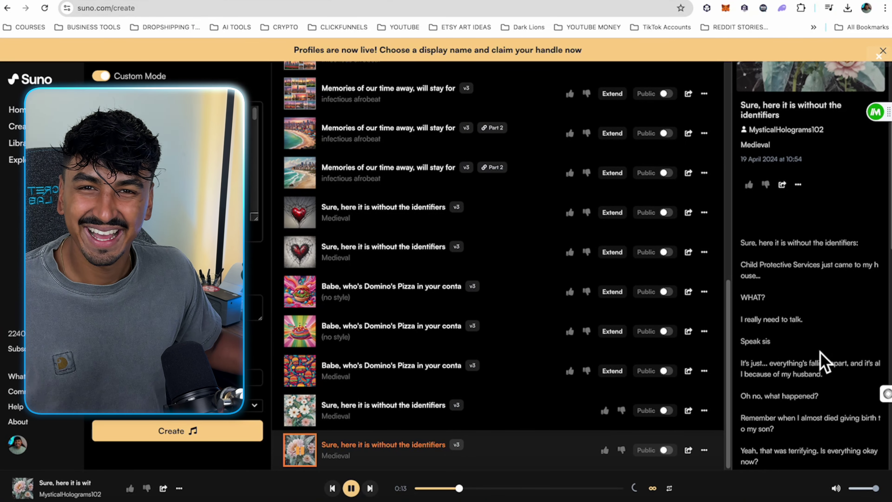
scroll(824, 364, down, 1)
scroll(821, 358, down, 1)
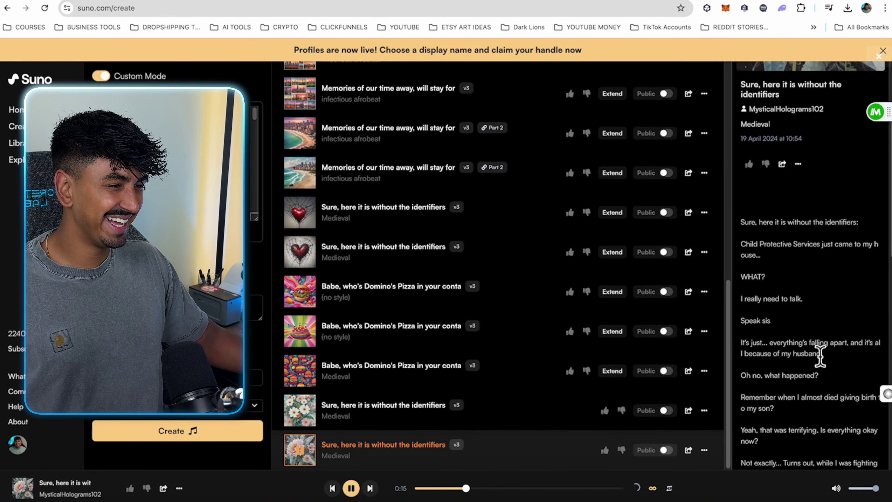
scroll(820, 356, down, 1)
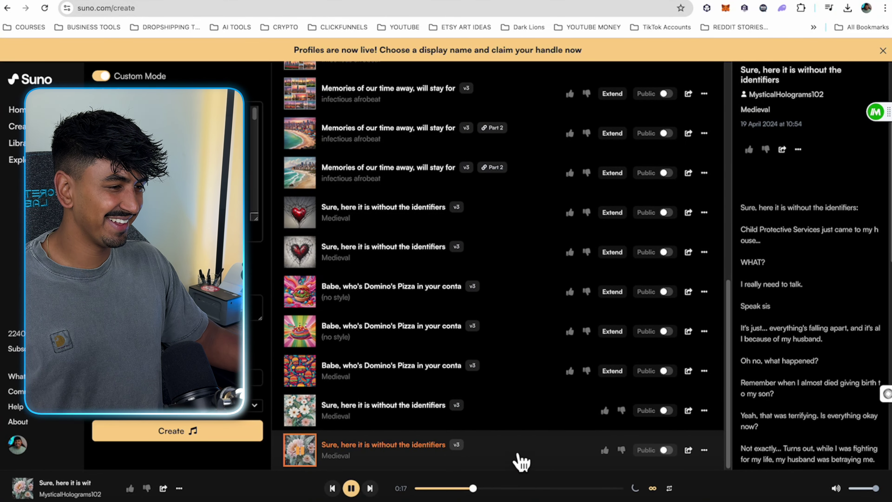
scroll(848, 404, down, 4)
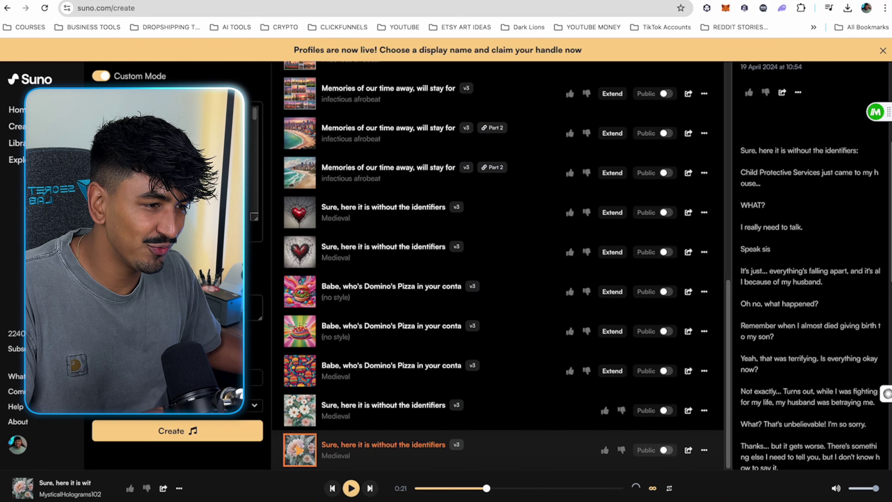
scroll(446, 274, up, 12)
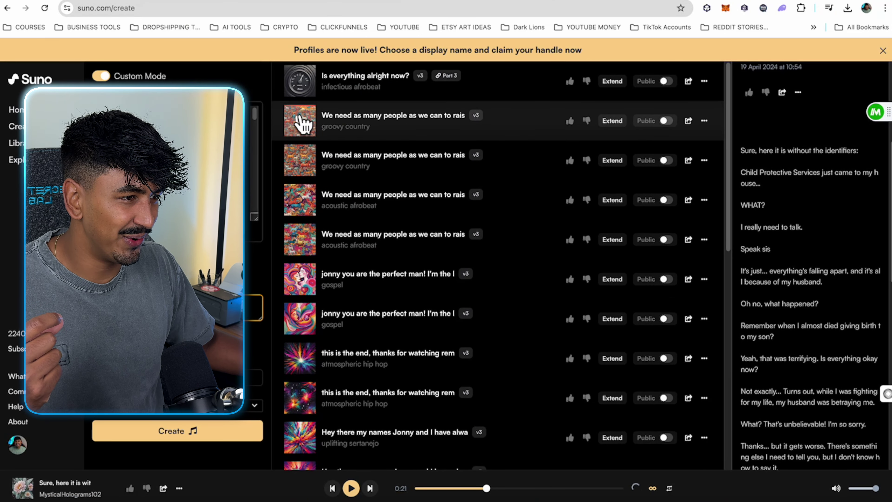
Step: Play the afrobeat song 'Is everything alright now?' and scroll through the song list
click(300, 82)
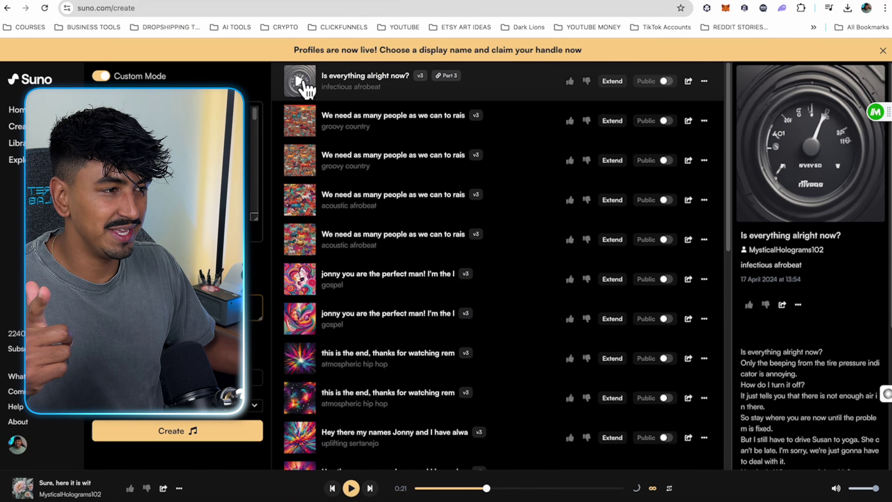
scroll(835, 441, down, 2)
scroll(835, 441, down, 1)
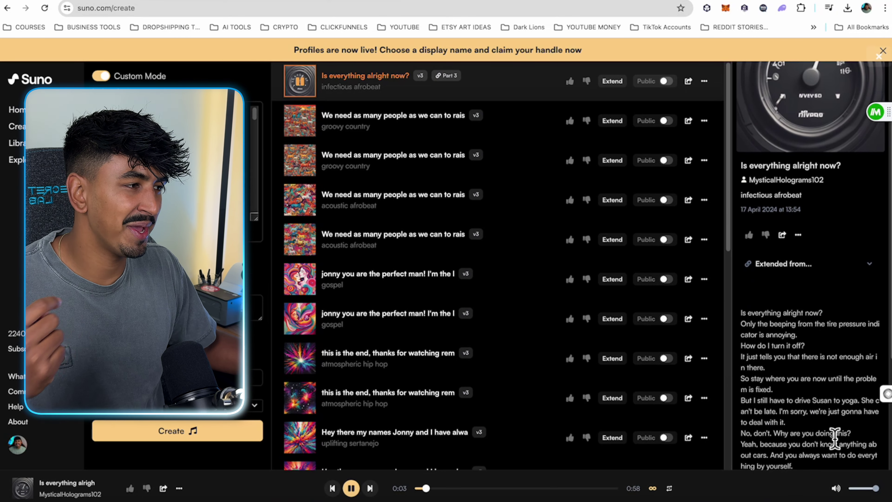
scroll(835, 441, down, 3)
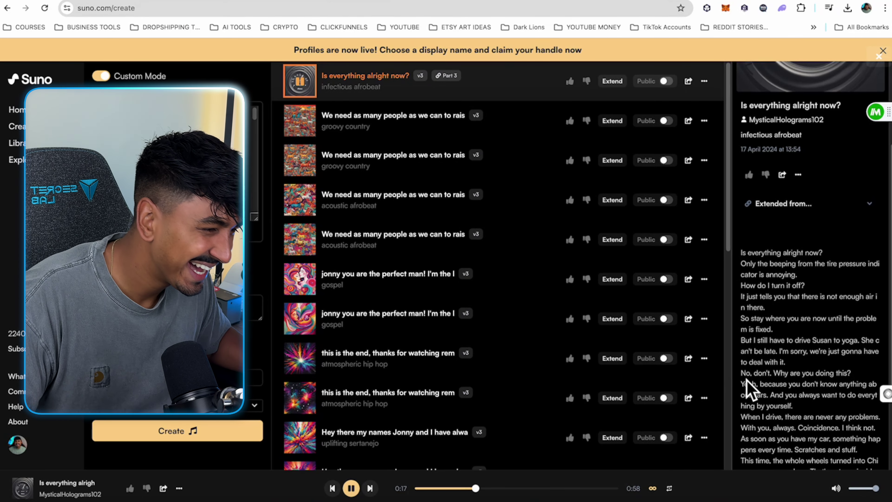
scroll(754, 366, down, 1)
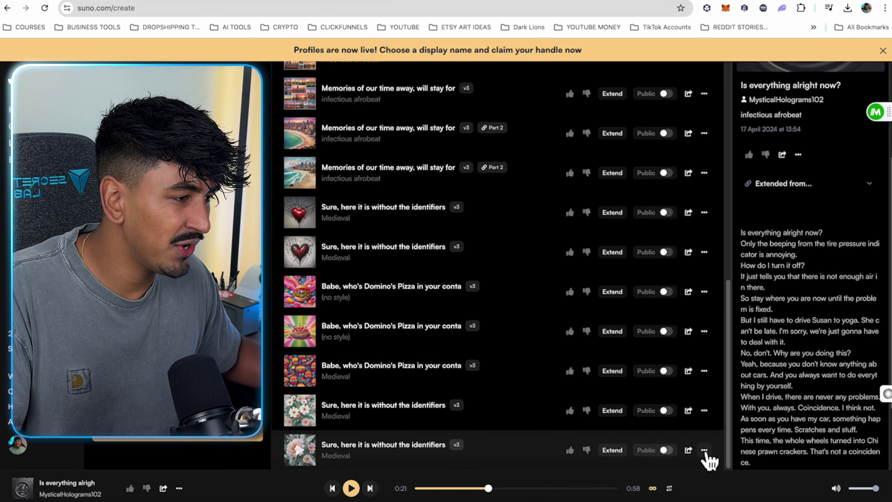
Step: Download the last Medieval track's audio as an MP3
click(704, 451)
mouse_move(737, 387)
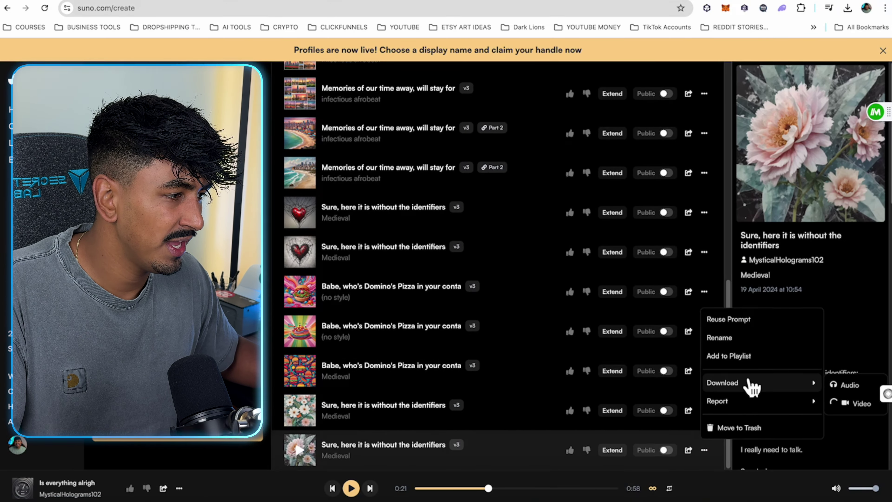
click(857, 387)
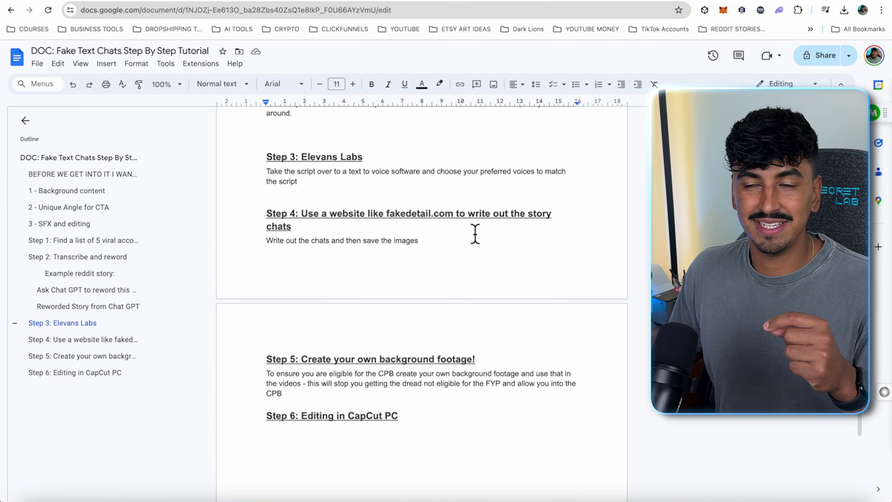
click(165, 3)
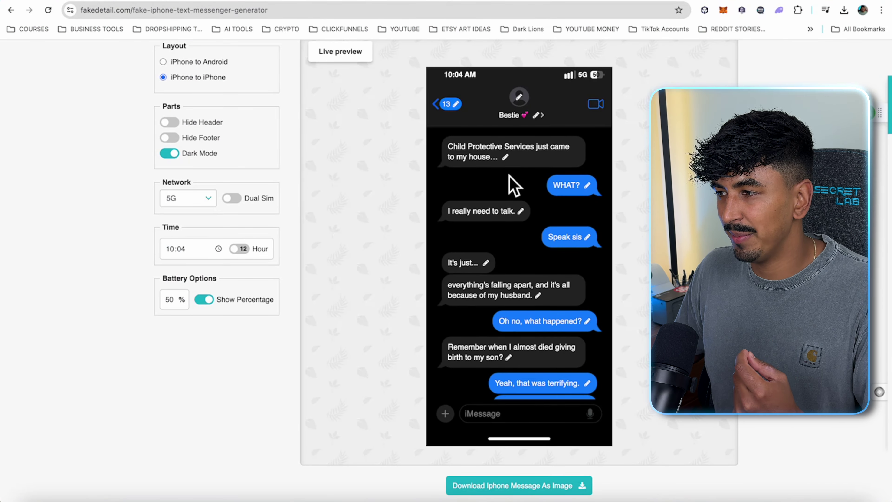
scroll(514, 185, down, 7)
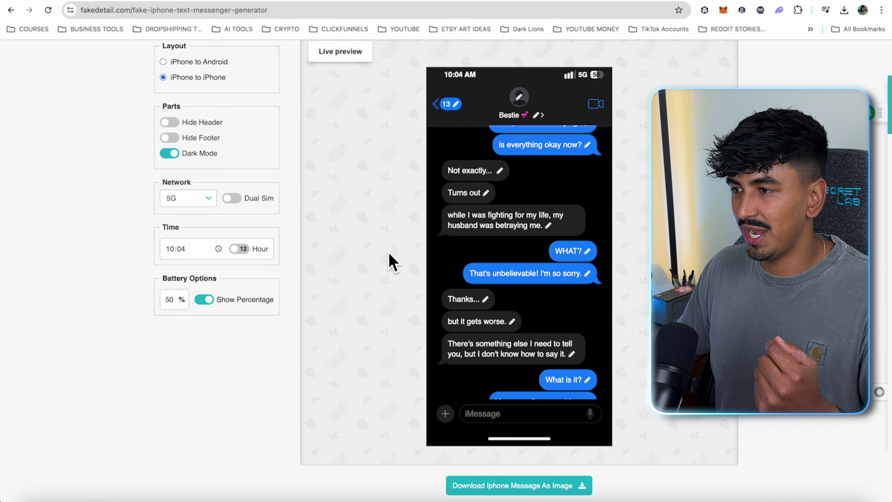
scroll(383, 254, up, 8)
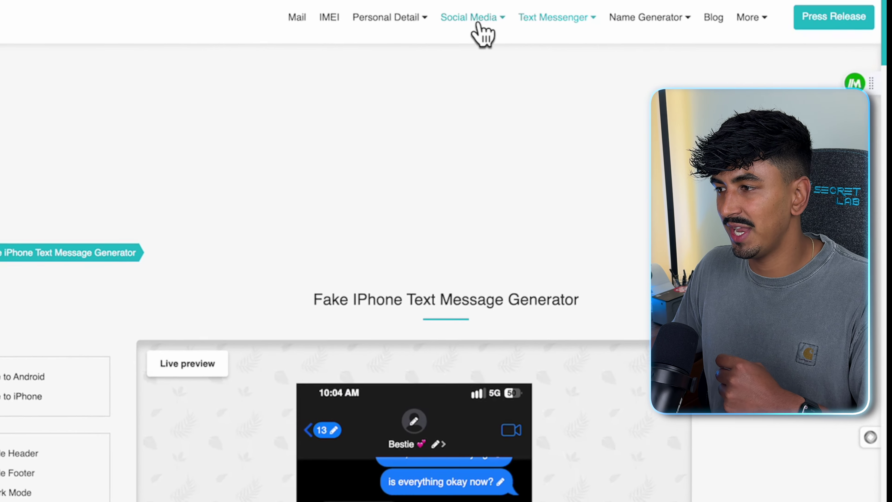
mouse_move(561, 61)
mouse_move(558, 99)
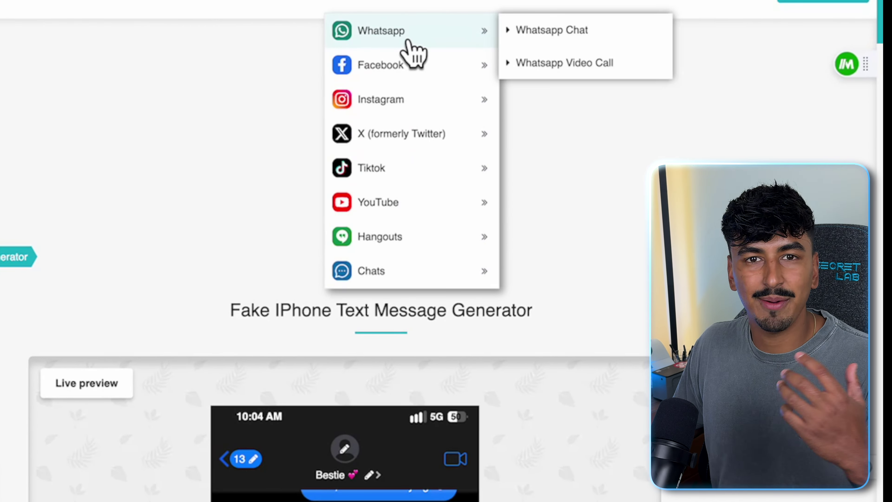
mouse_move(399, 103)
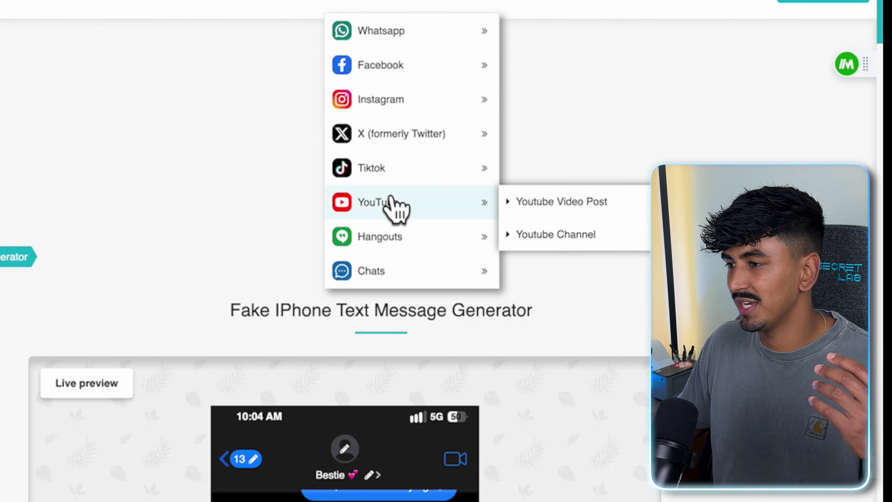
mouse_move(425, 232)
mouse_move(434, 271)
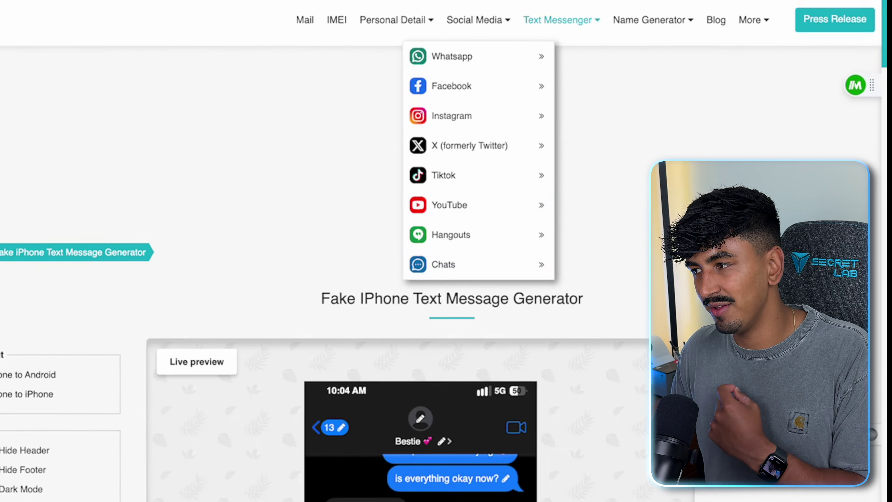
scroll(446, 281, down, 5)
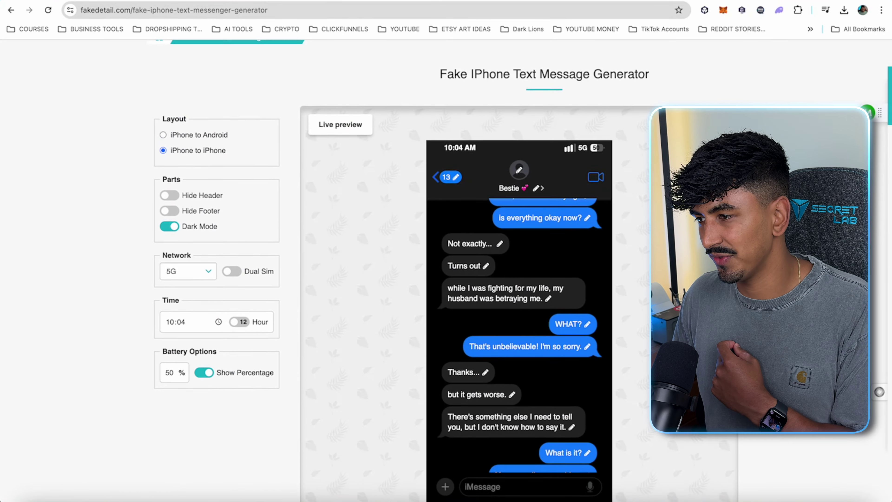
scroll(528, 203, down, 2)
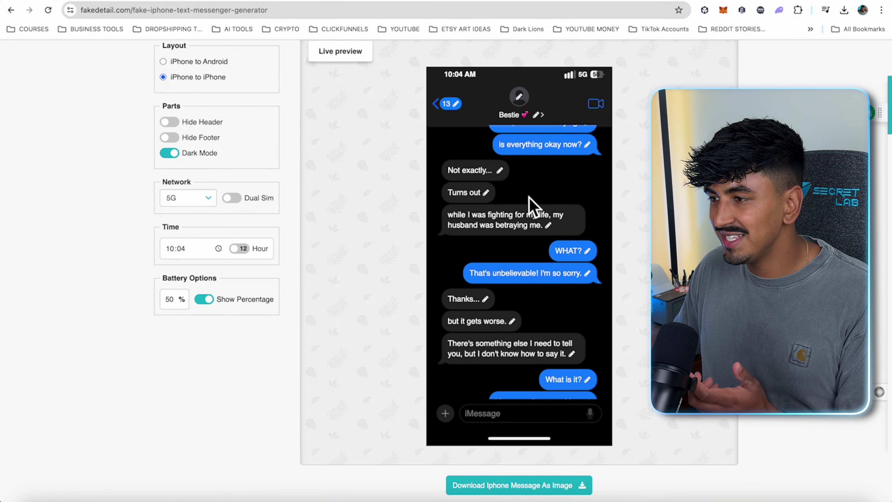
scroll(528, 204, up, 6)
scroll(473, 176, up, 1)
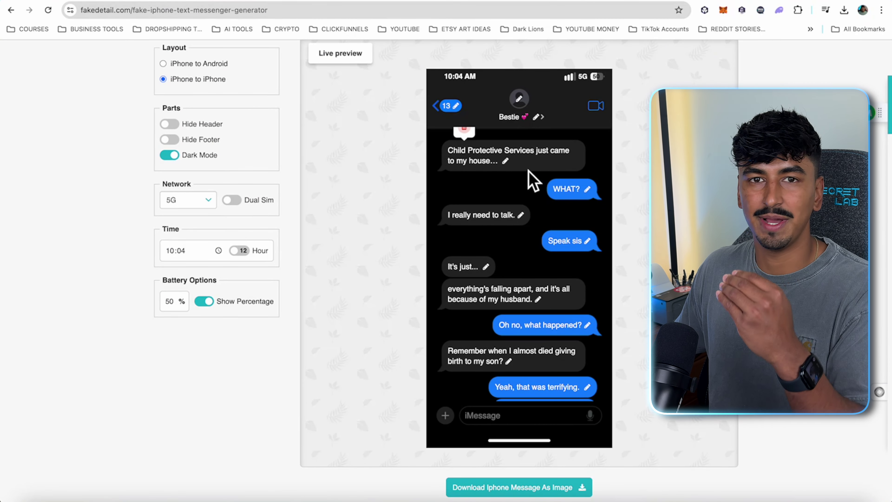
click(446, 416)
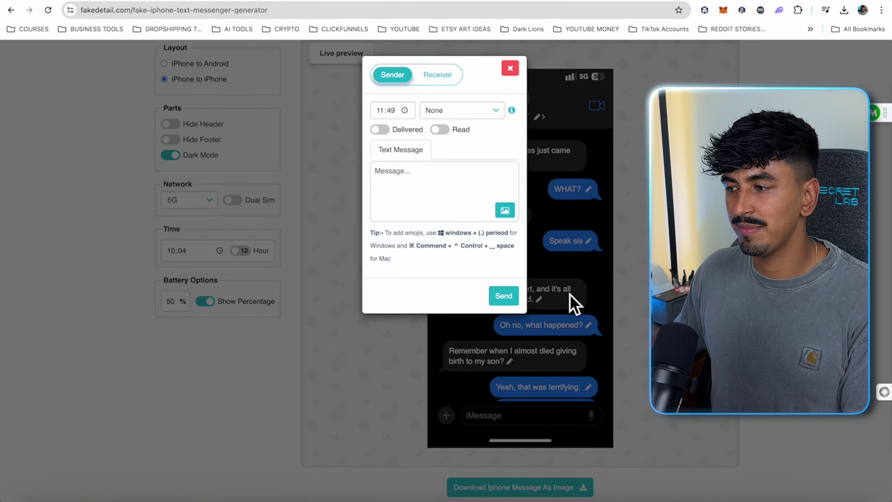
click(448, 79)
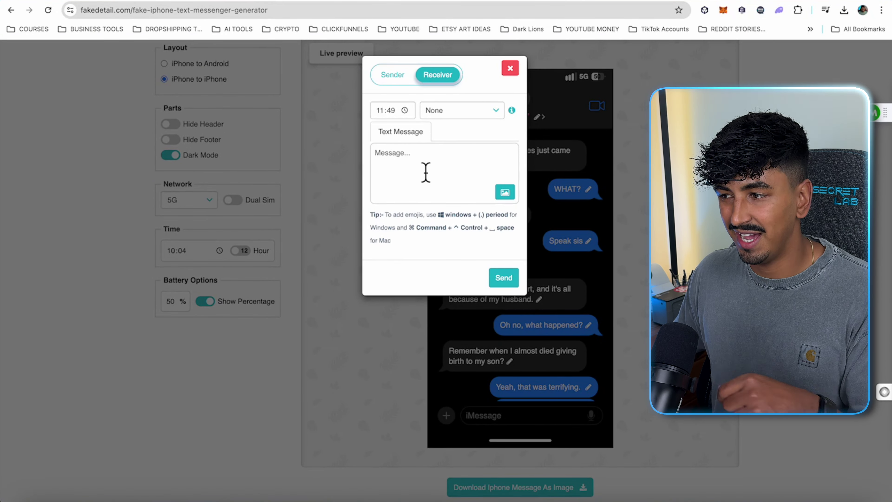
click(505, 72)
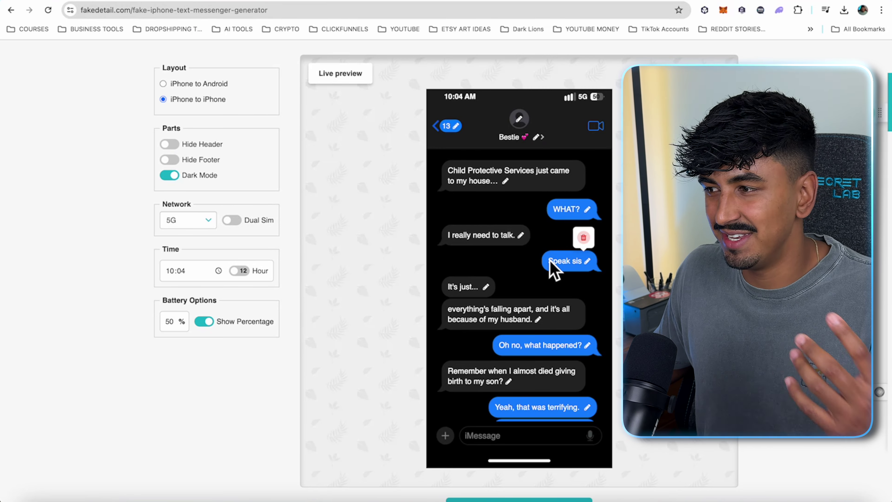
Step: Download the Bestie chat from its opening message as an iPhone screenshot and check the image
scroll(553, 270, down, 2)
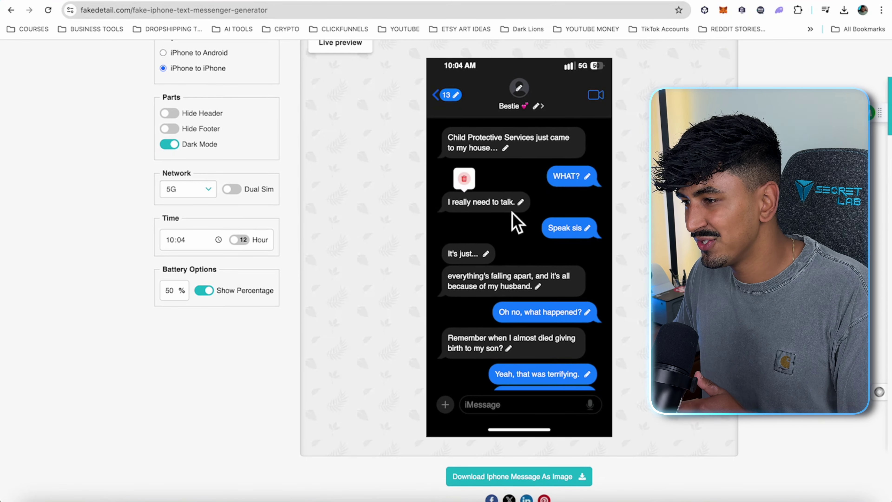
scroll(485, 225, down, 5)
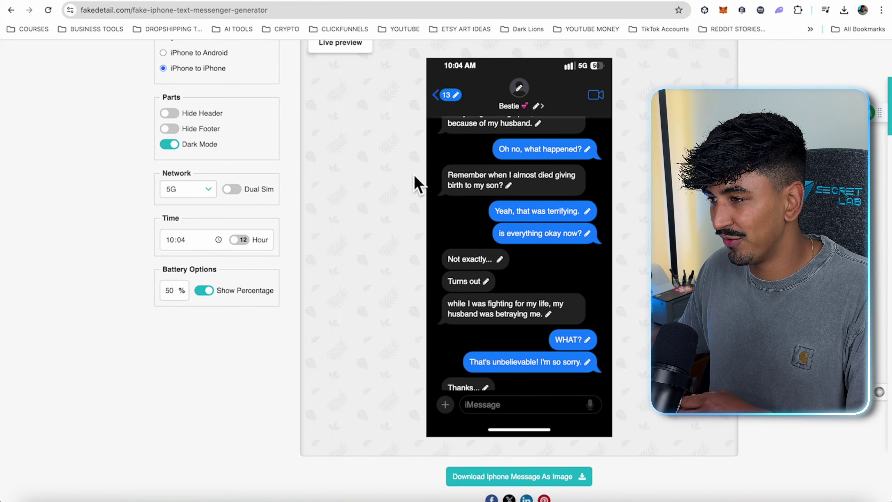
scroll(510, 295, down, 10)
scroll(590, 291, up, 15)
scroll(590, 292, up, 1)
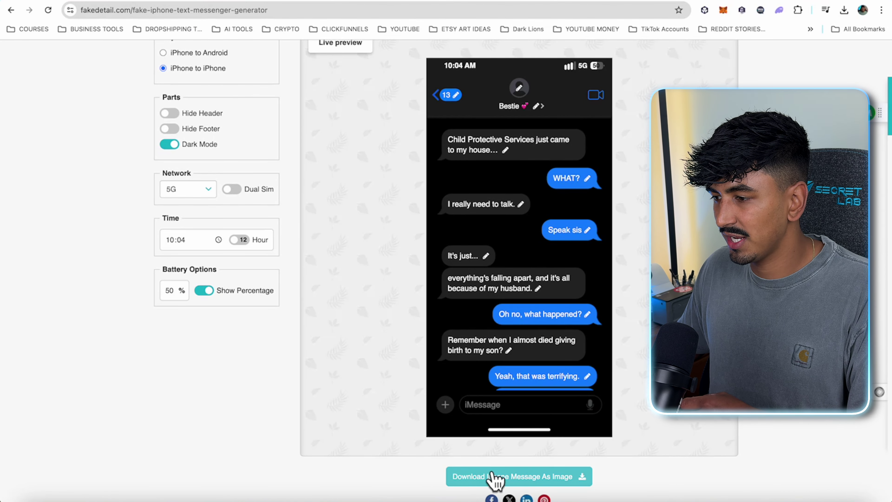
click(513, 477)
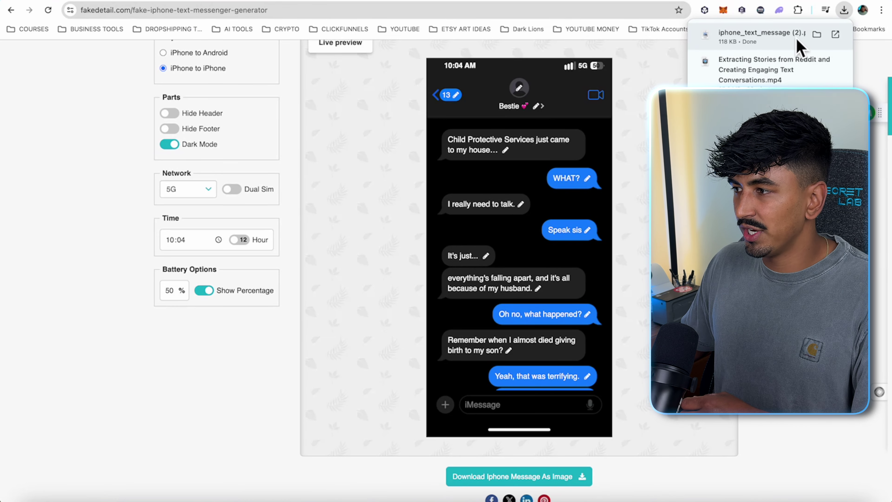
click(773, 35)
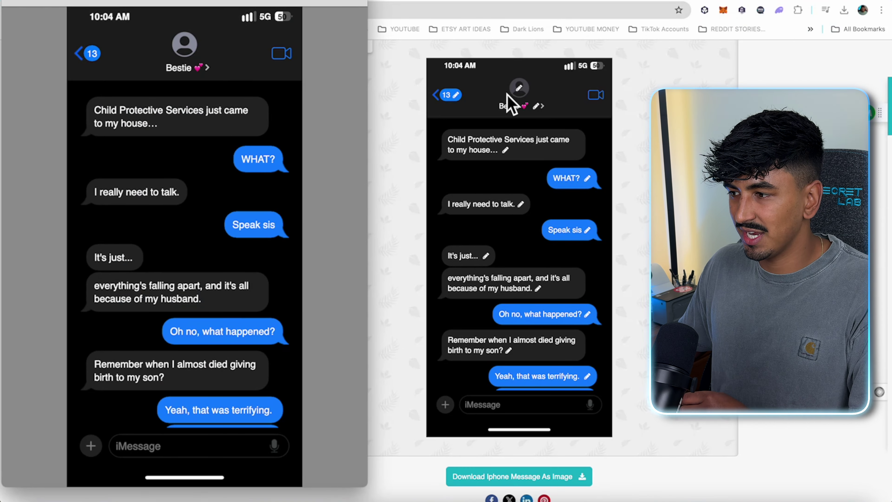
click(17, 2)
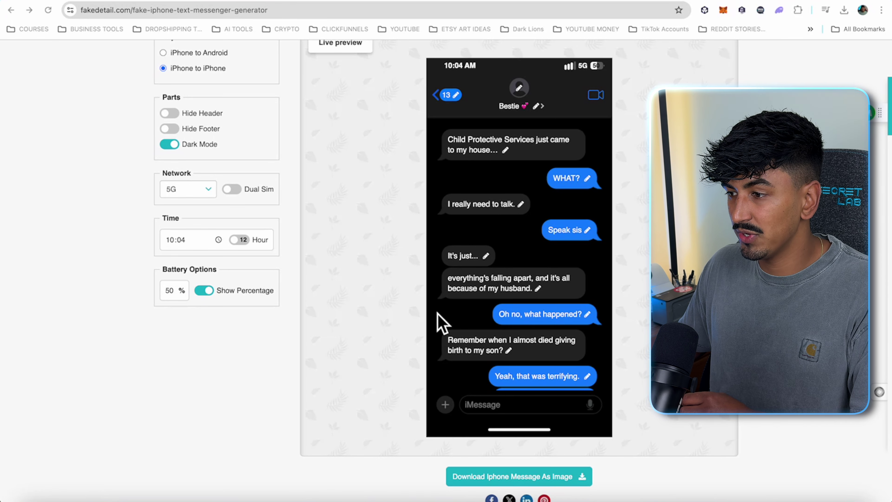
Step: Download a later stretch of the conversation as another iPhone screenshot
scroll(564, 338, down, 6)
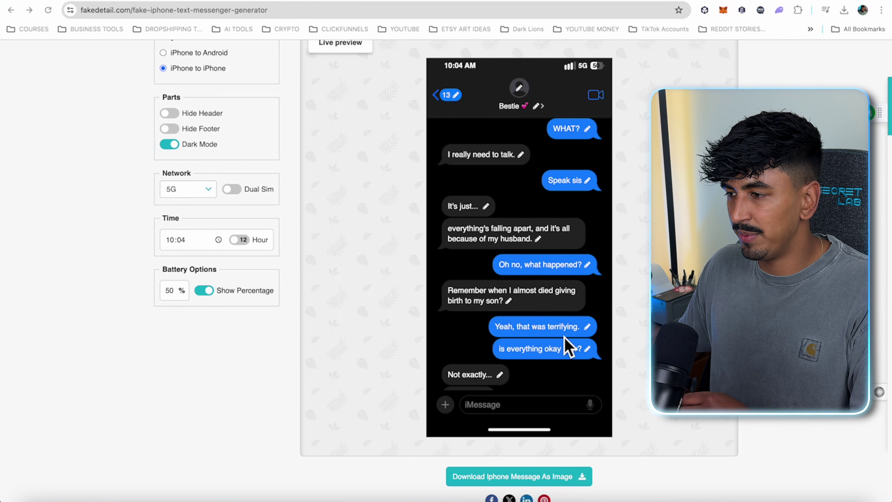
scroll(564, 338, down, 1)
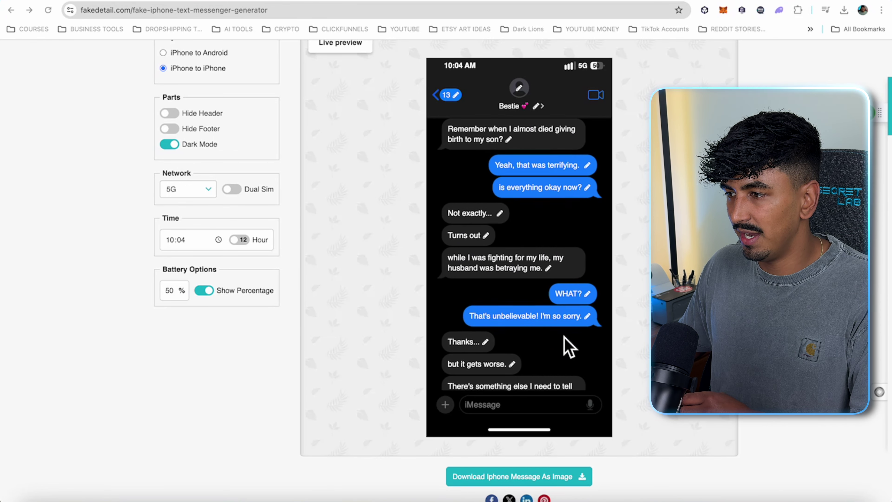
click(531, 474)
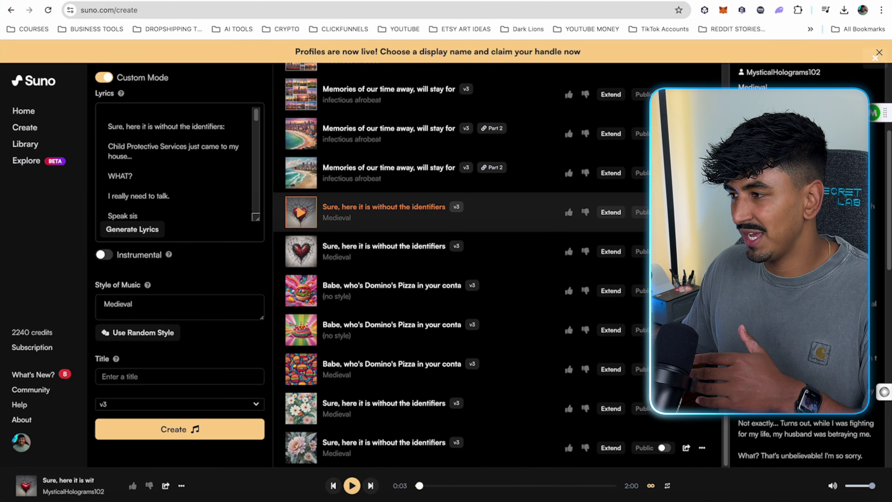
Step: Preview the Medieval song, then reroll random styles until Style of Music reads 'electronic new wave'
click(301, 219)
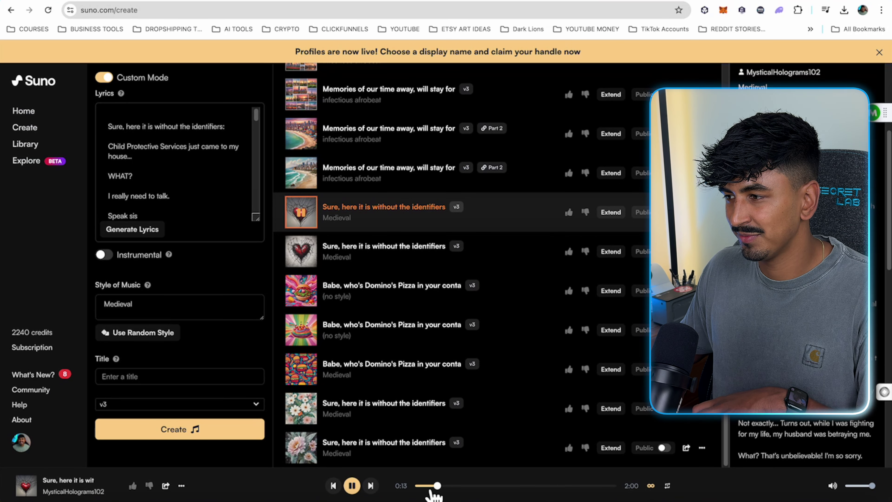
click(352, 487)
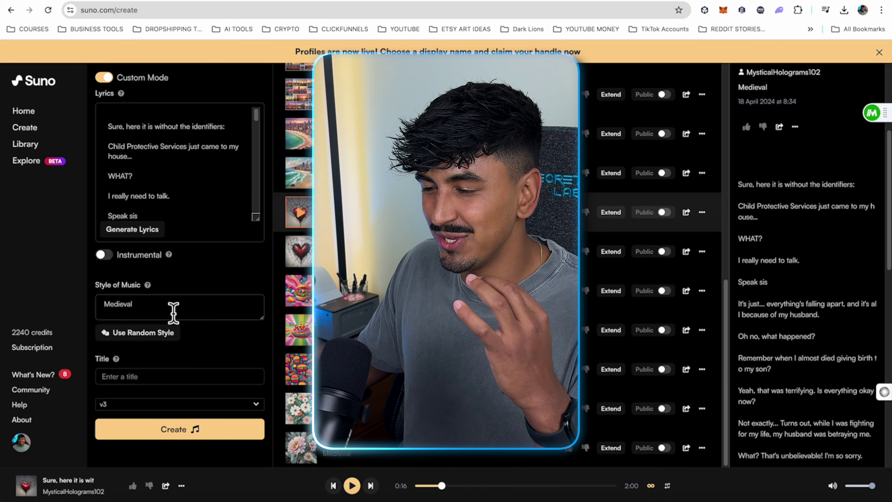
click(128, 337)
click(129, 337)
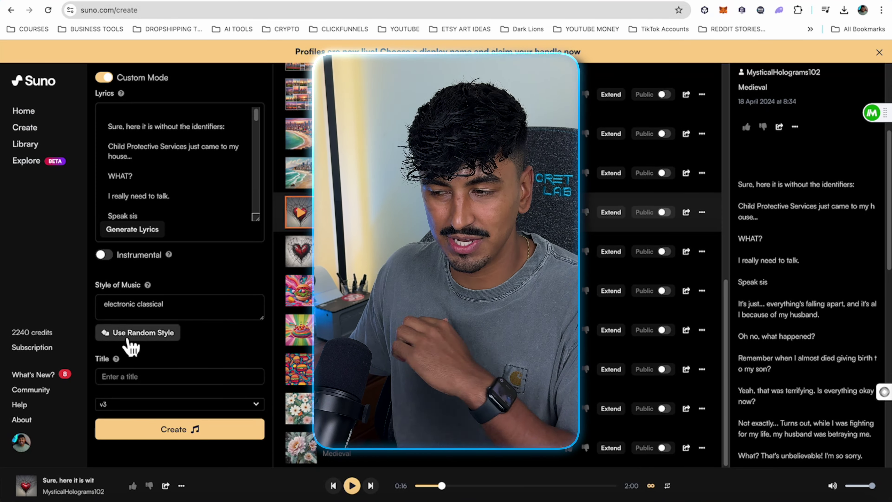
click(128, 338)
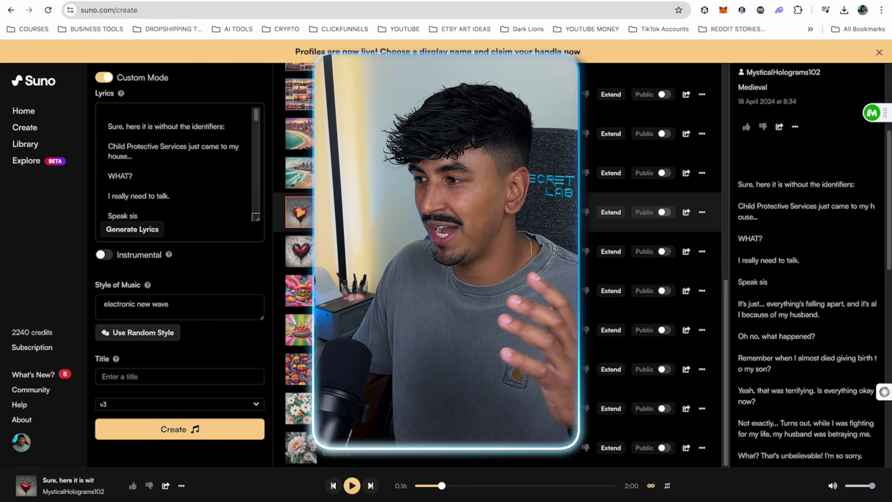
Step: Extend 'Sure, here it is without the identifiers' from 02:00 and select its lyrics text
scroll(182, 209, down, 10)
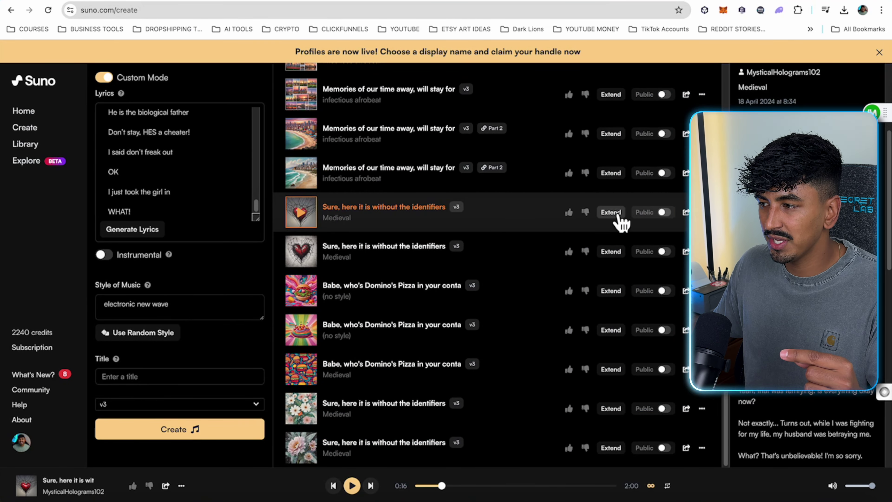
click(614, 213)
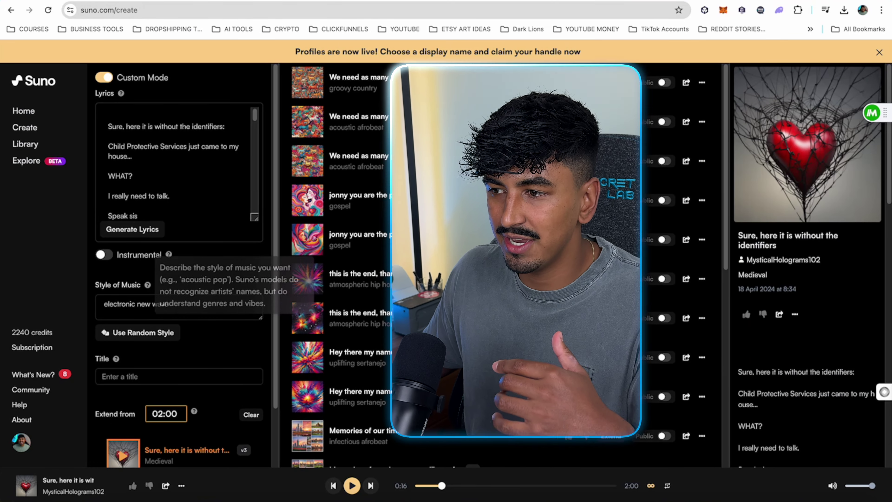
drag(111, 132, 189, 262)
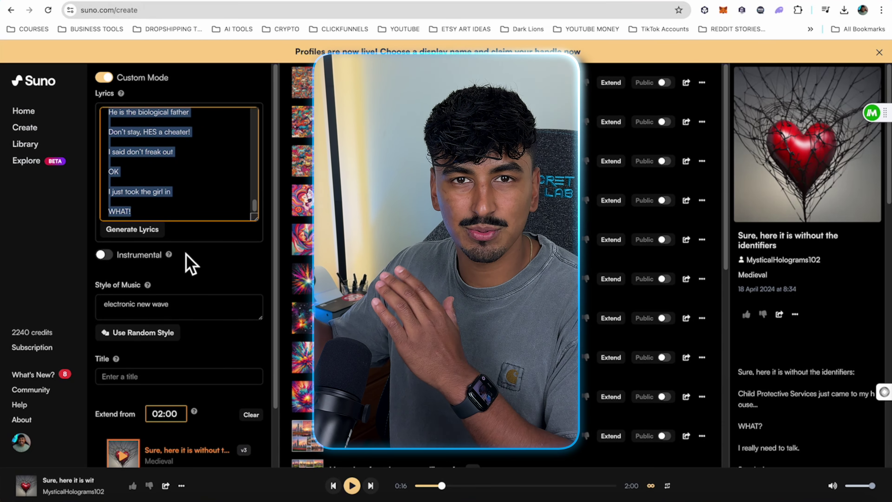
scroll(192, 414, down, 2)
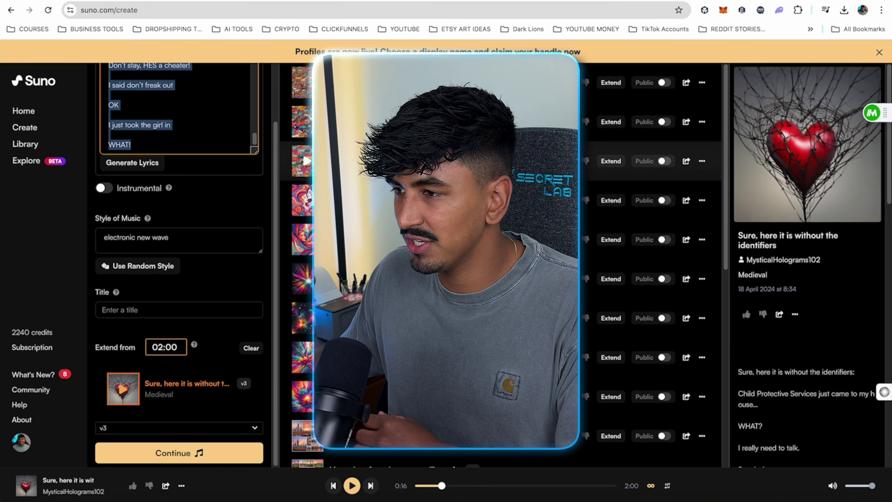
scroll(457, 298, down, 1)
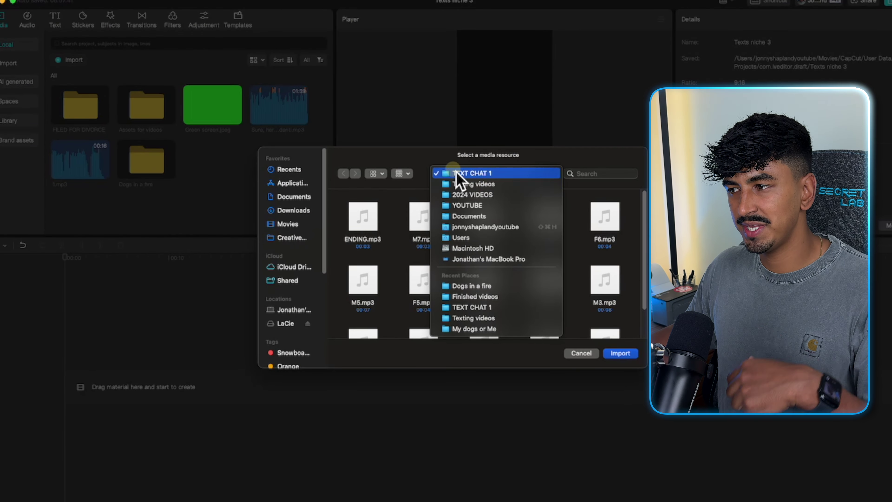
Step: Import the Texting videos > New Daughter folder into the CapCut project
click(500, 191)
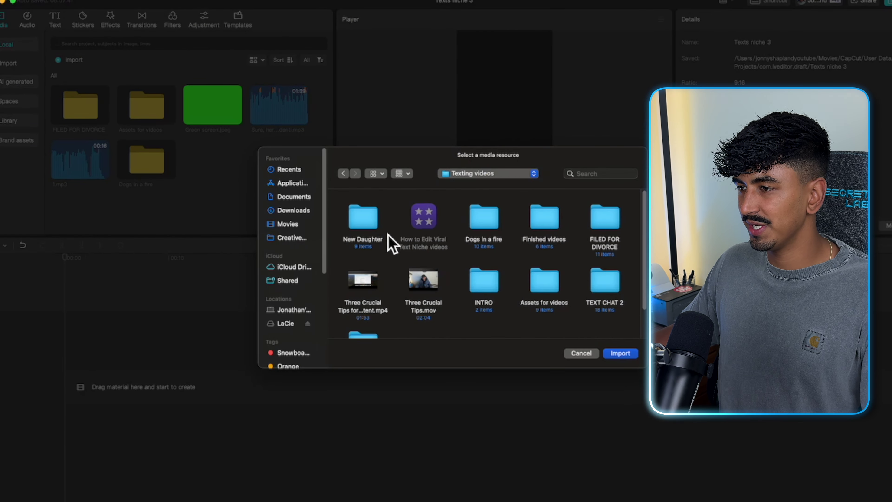
click(363, 219)
click(620, 353)
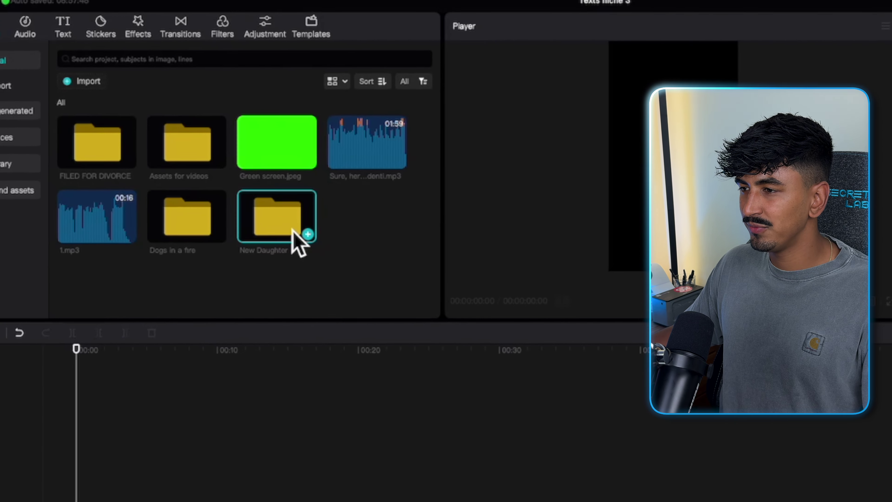
Step: Place 'Sure, here it is without the identifiers.mp3' from New Daughter onto the timeline
double_click(298, 242)
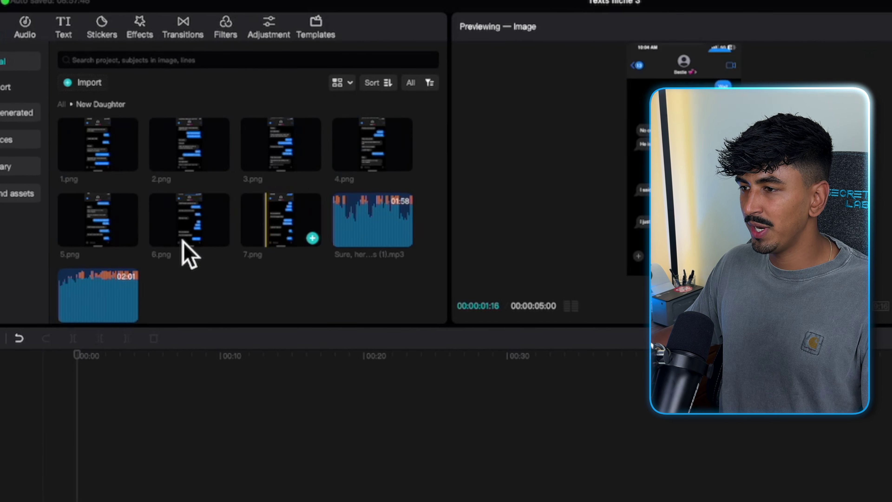
scroll(165, 291, down, 1)
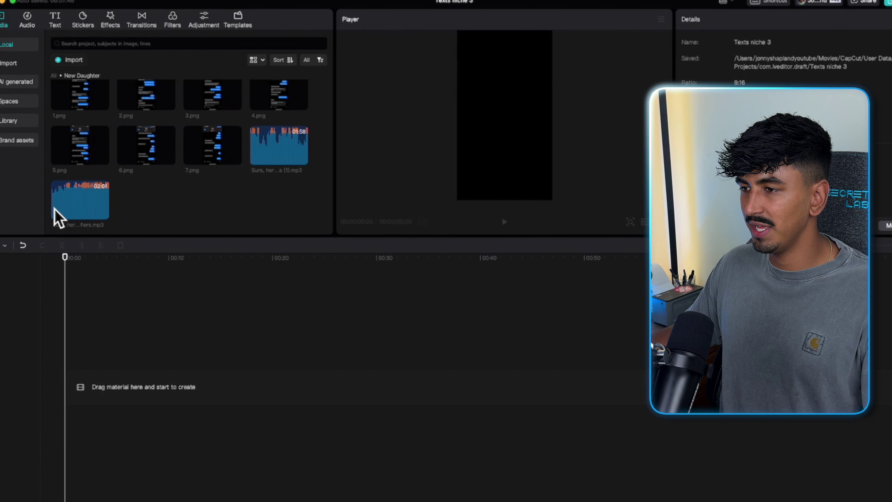
click(62, 289)
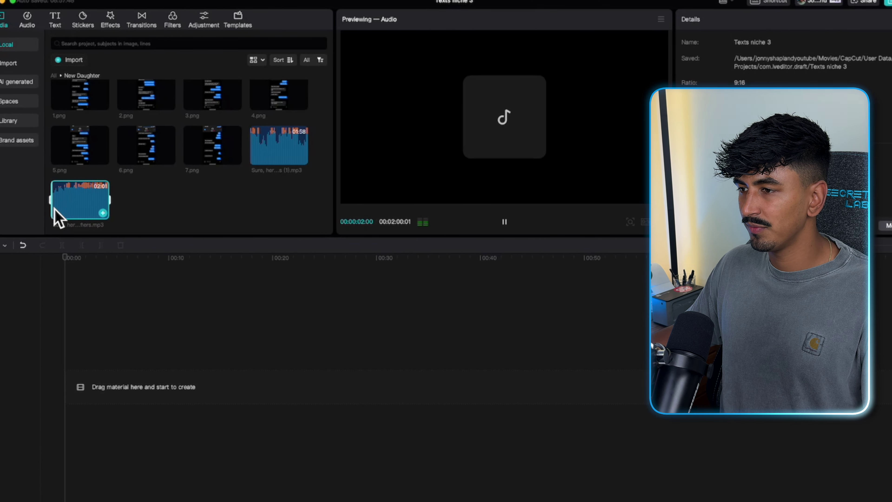
click(251, 145)
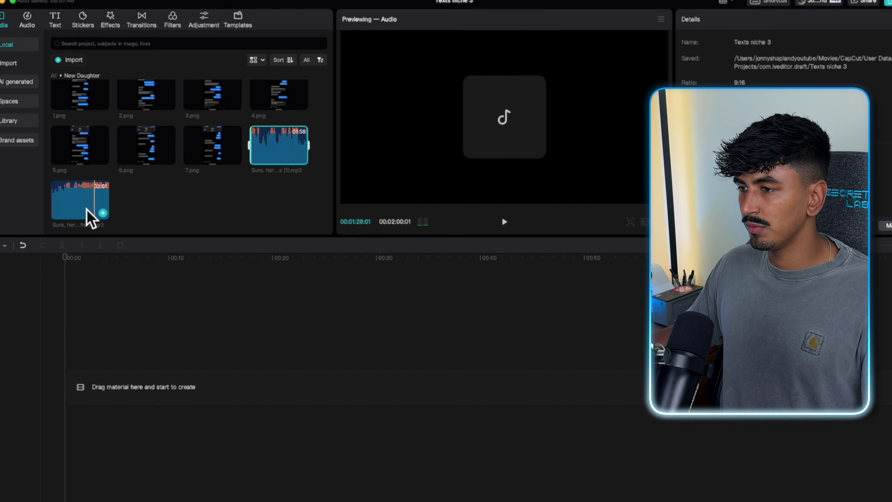
click(74, 210)
drag(73, 203, 76, 385)
Step: Move the song clip to the timeline start and play it to find the cut point
scroll(81, 394, up, 3)
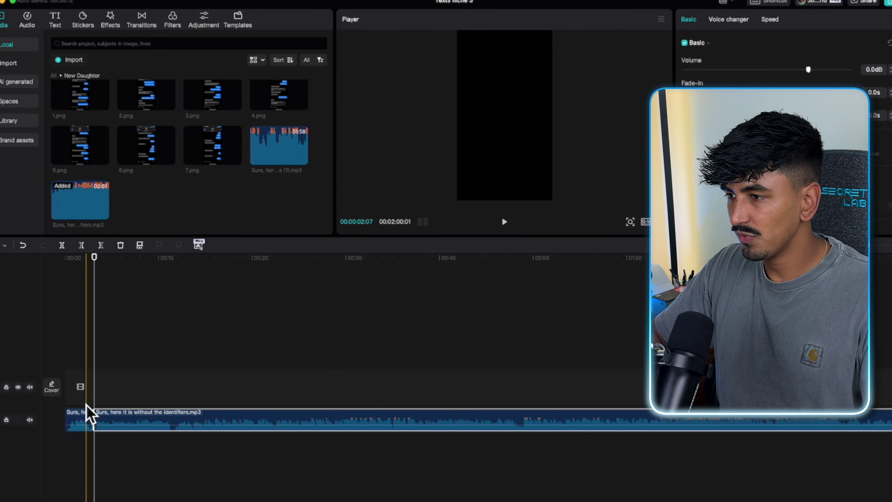
click(85, 420)
drag(114, 424, 87, 423)
scroll(76, 442, up, 5)
key(space)
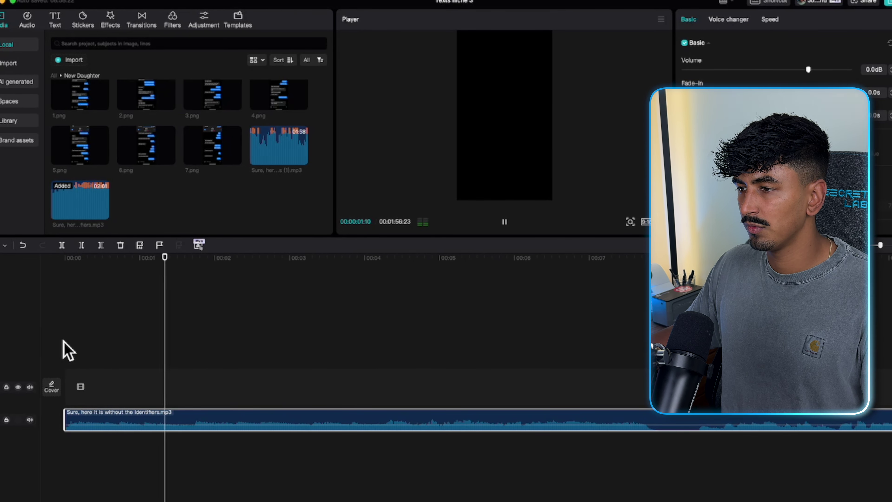
scroll(67, 351, down, 5)
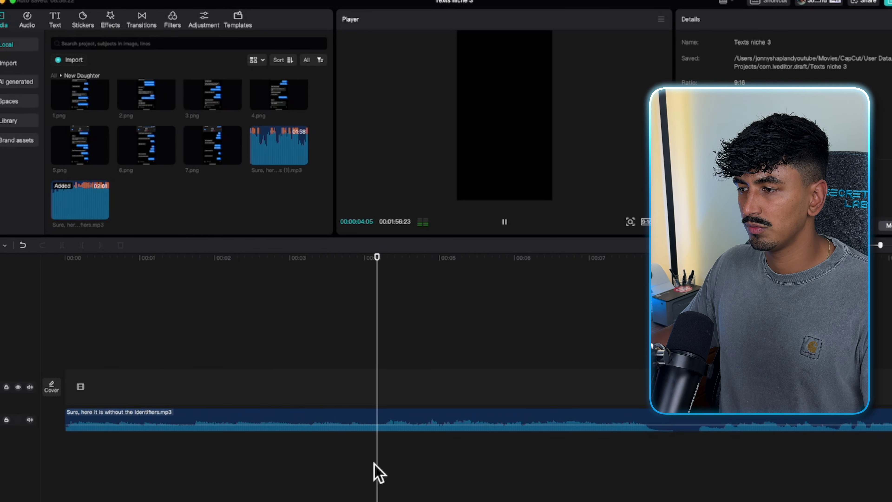
Step: Split the audio at the playhead, delete the opening piece and slide the rest to 00:00
click(385, 422)
key(super+b)
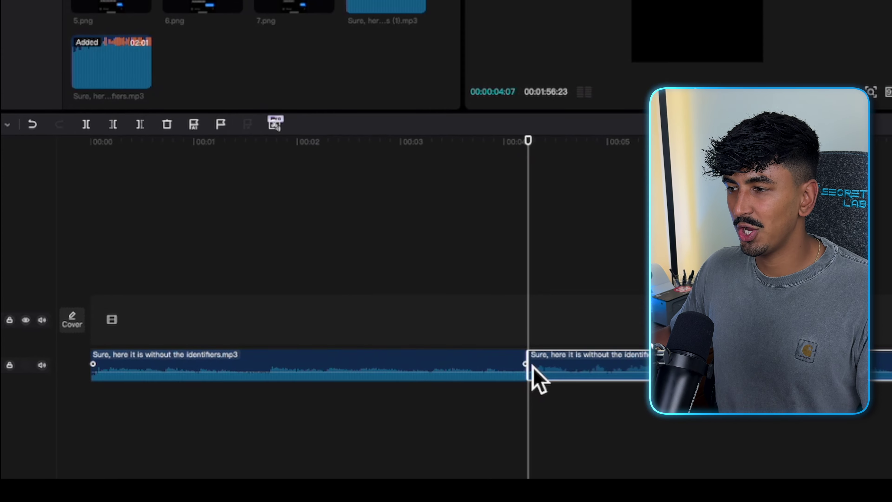
click(474, 366)
key(BackSpace)
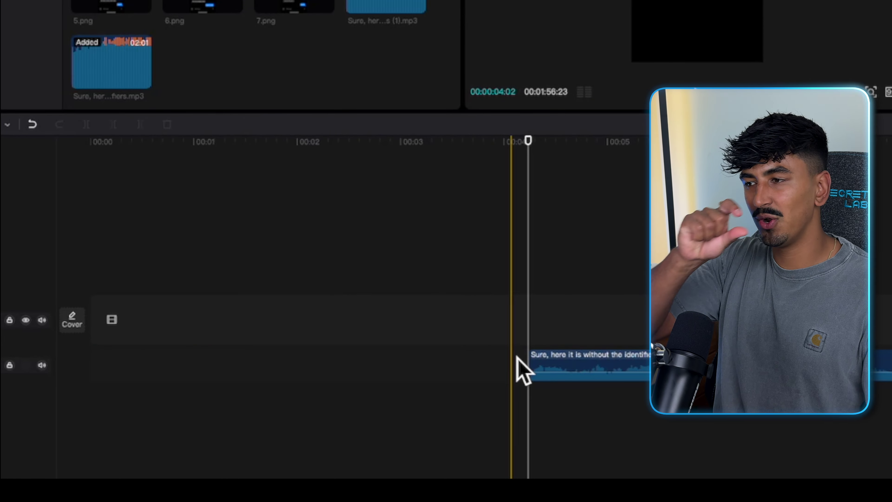
drag(537, 370, 92, 368)
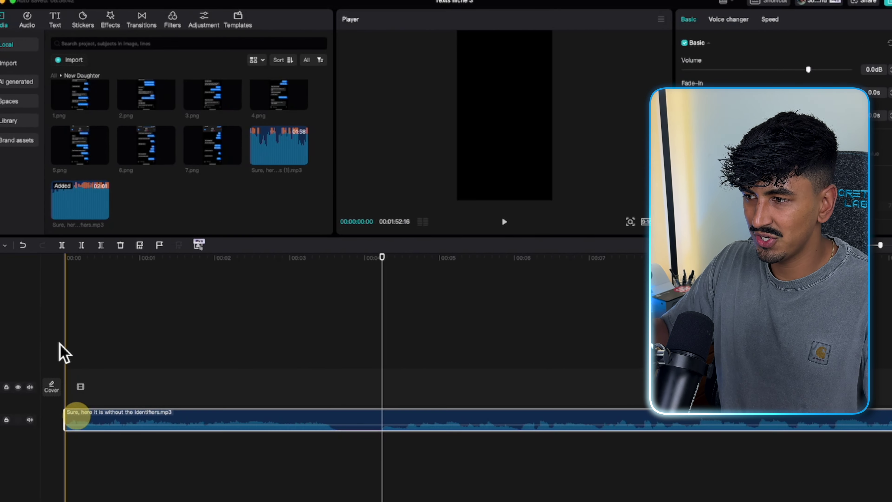
click(60, 348)
key(space)
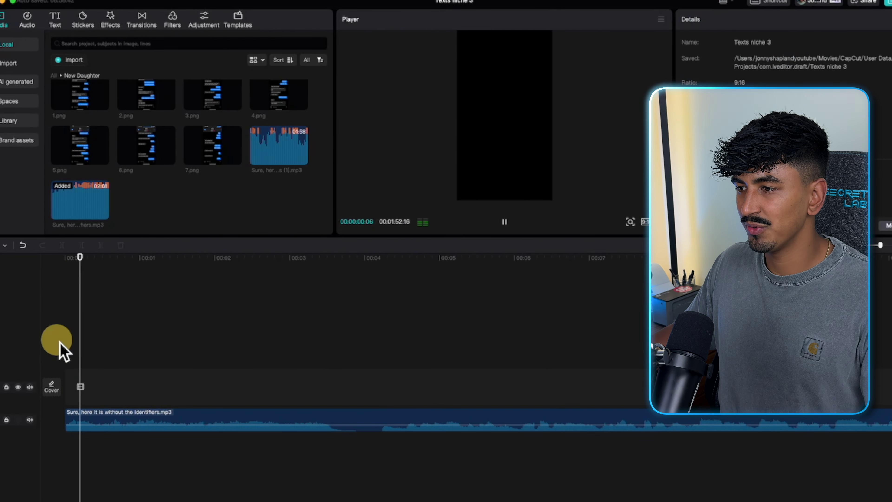
Step: Return the media library to its All level
scroll(64, 351, down, 5)
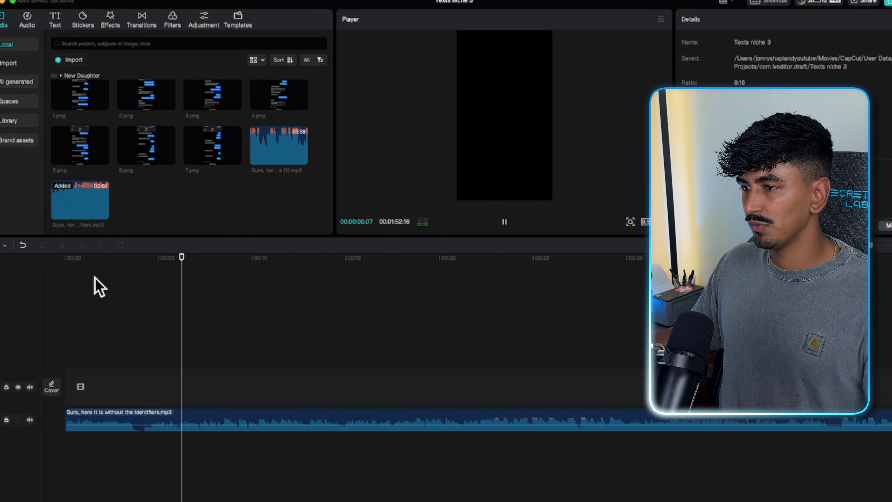
click(56, 76)
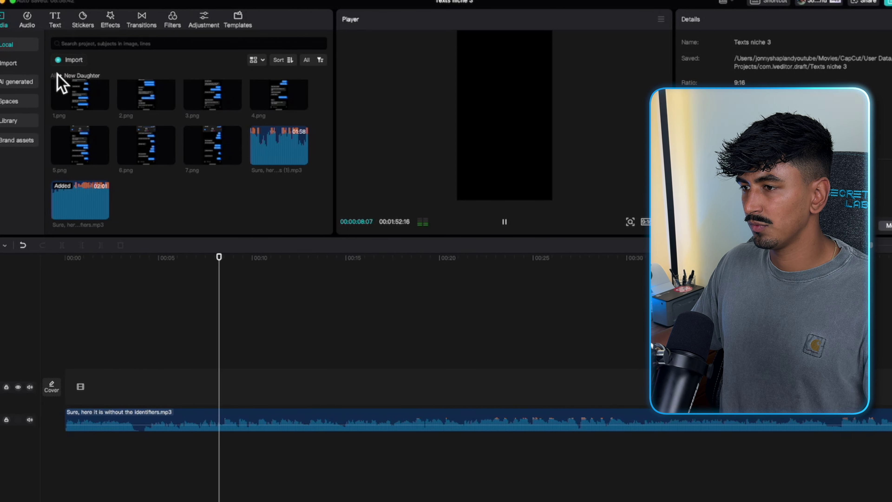
click(56, 76)
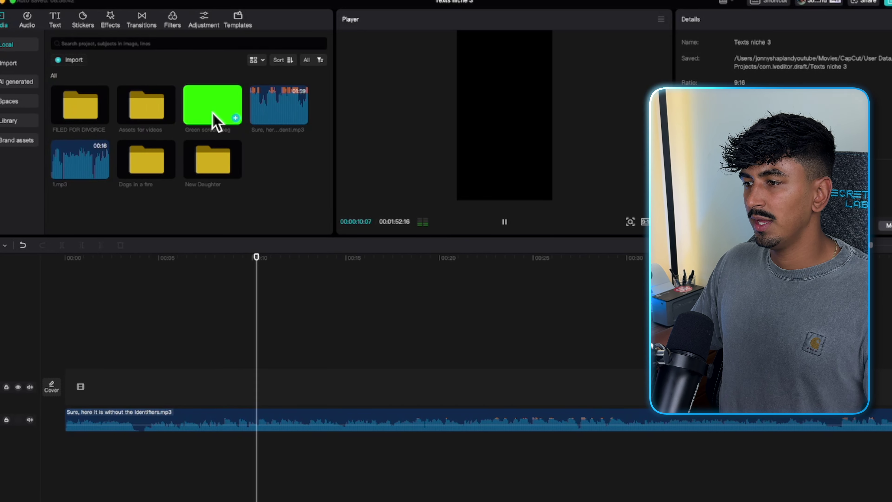
Step: Place the green screen image above the audio and stretch it to the song's end
drag(213, 119, 83, 394)
drag(170, 390, 875, 400)
scroll(384, 389, right, 10)
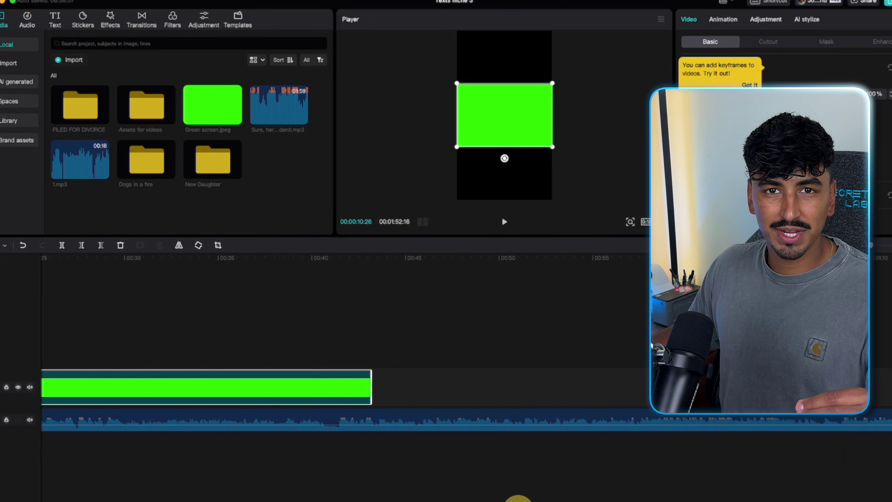
click(384, 388)
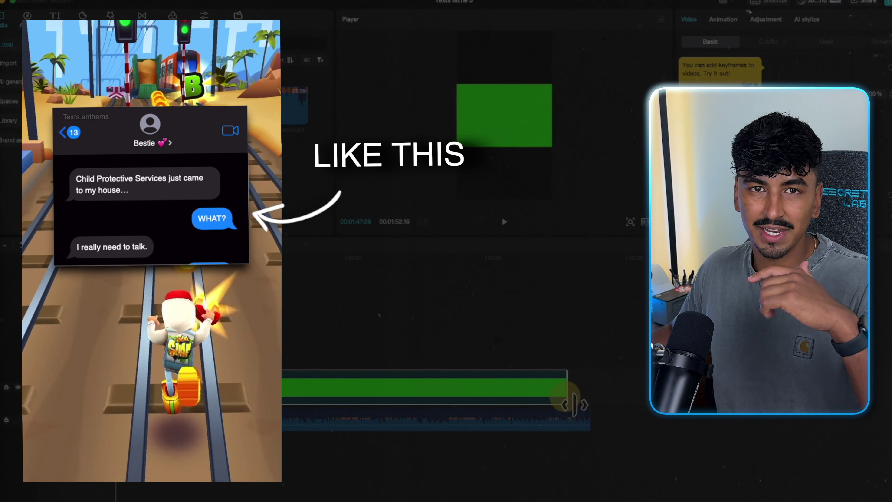
drag(574, 404, 594, 402)
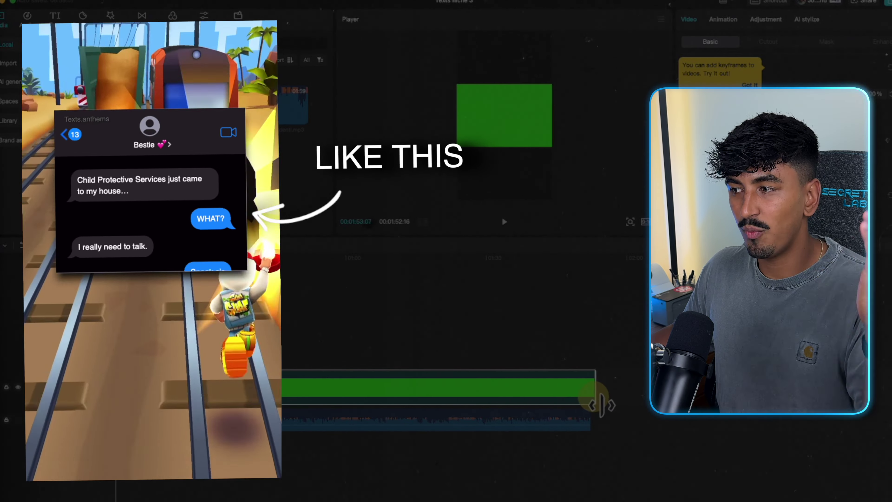
Step: Rotate the green screen and enlarge it to fill the vertical frame
click(463, 402)
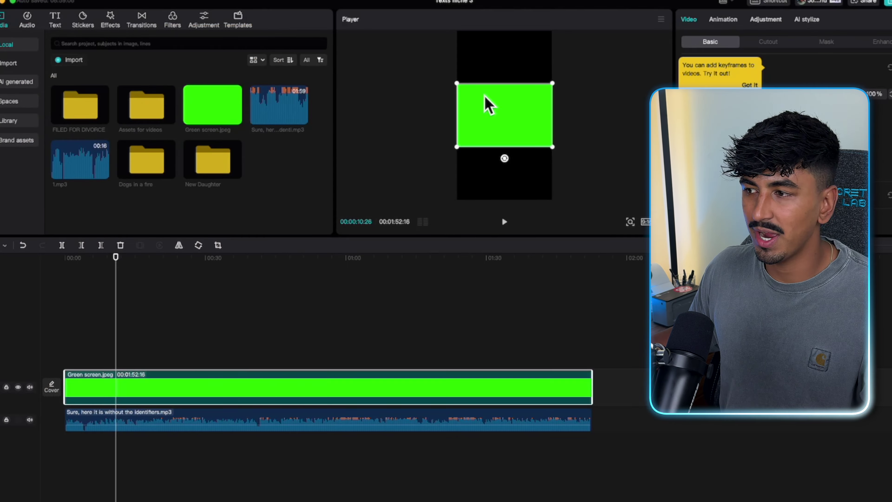
drag(504, 159, 461, 115)
drag(741, 82, 744, 84)
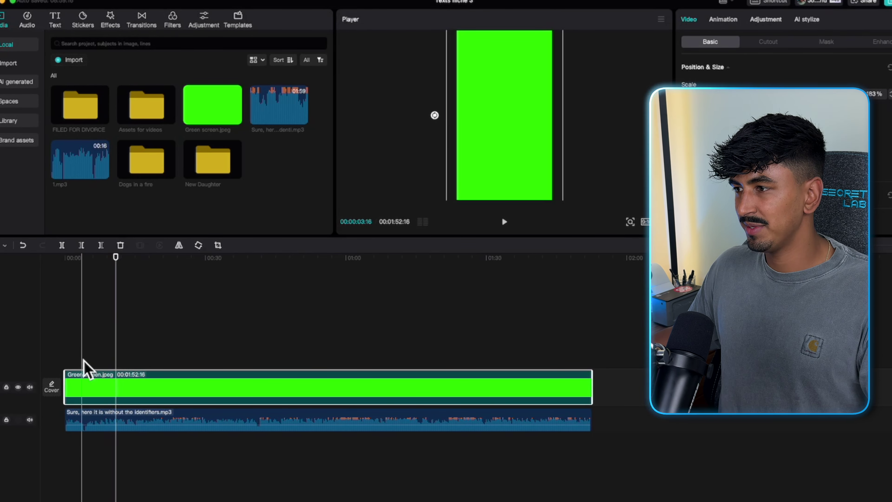
Step: Play the video from the start, then open New Daughter and select 1.png
click(65, 354)
key(space)
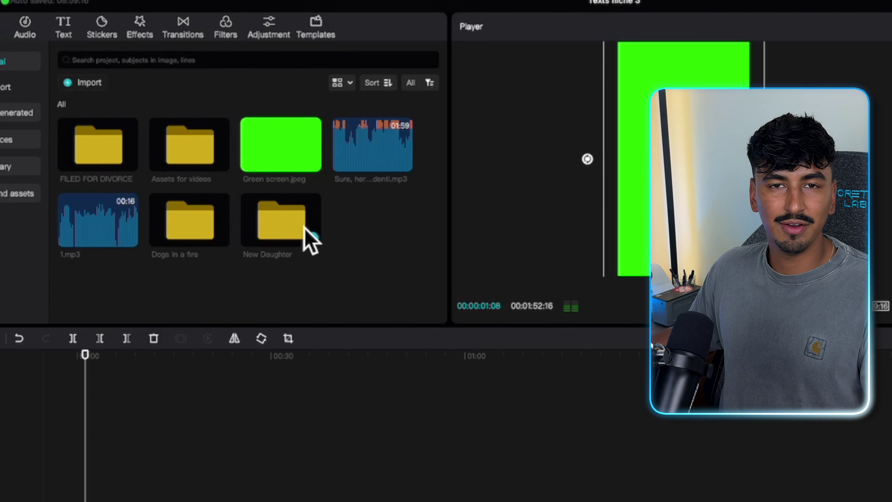
double_click(245, 209)
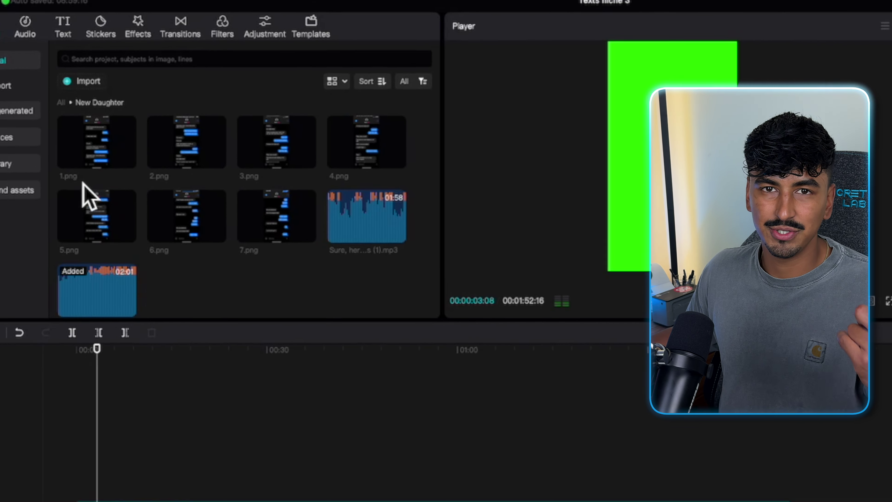
click(95, 139)
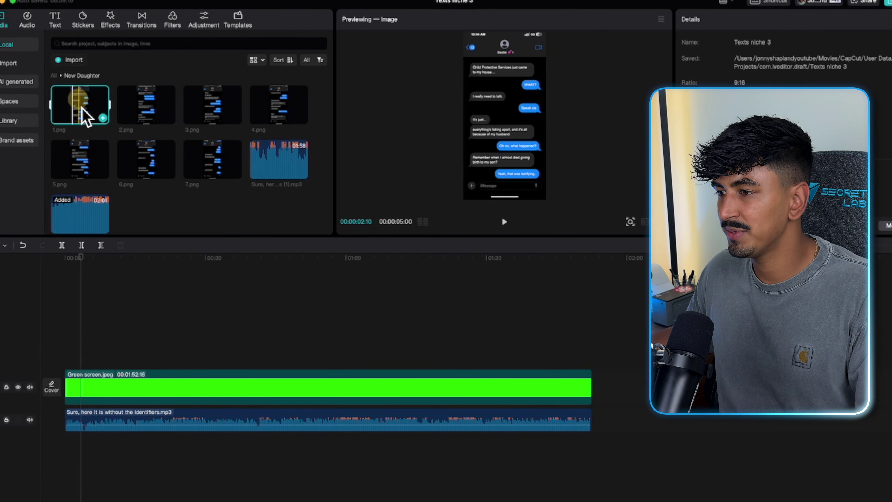
Step: Put 1.png above the green screen, scaled to 82% and lowered to Y -220
drag(82, 109, 66, 350)
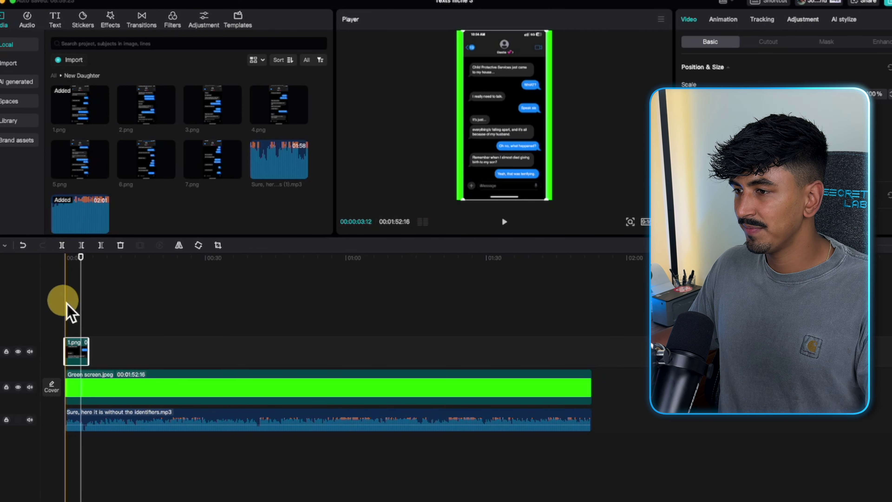
scroll(70, 311, up, 5)
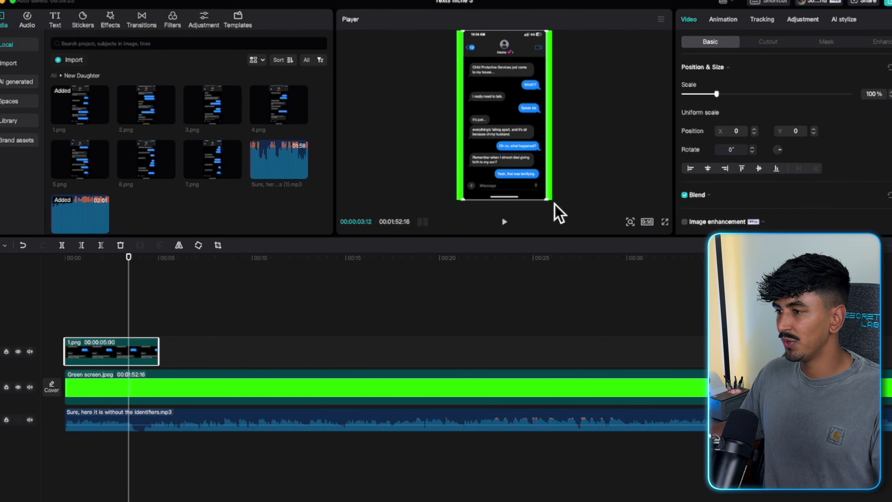
drag(553, 202, 527, 179)
drag(515, 140, 523, 151)
drag(542, 200, 528, 189)
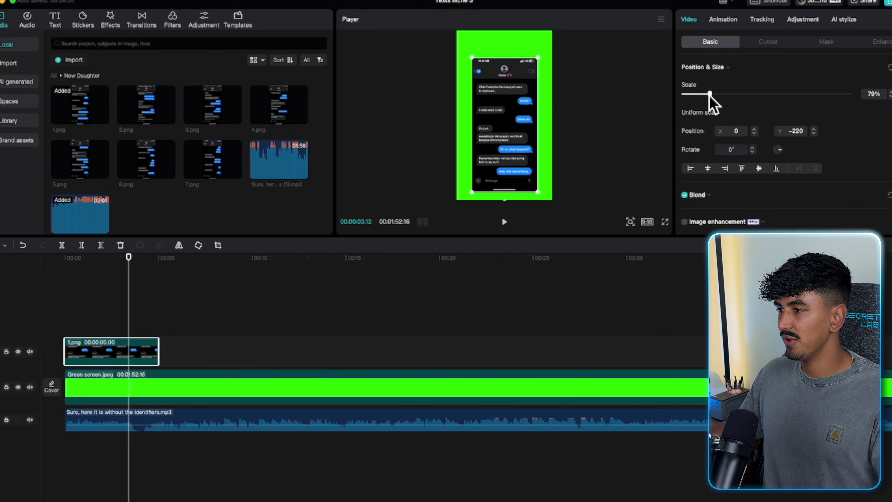
drag(710, 94, 711, 94)
click(64, 319)
key(space)
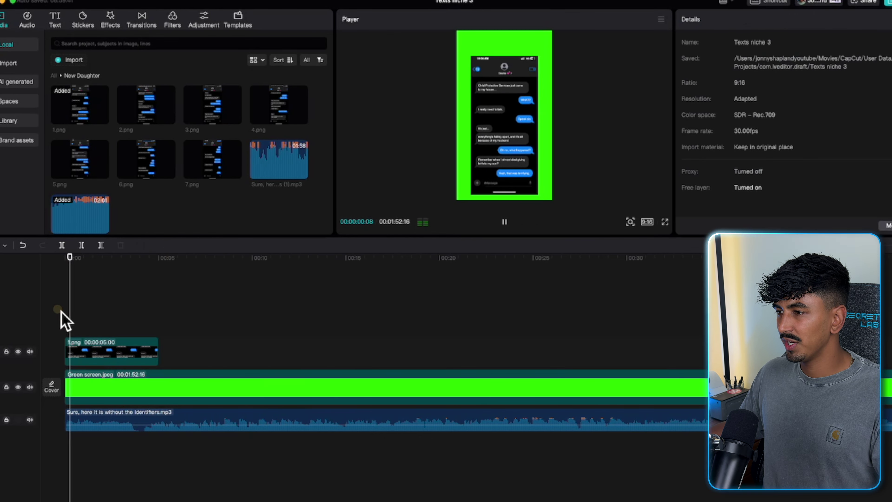
Step: Crop the top edge of 1.png, confirm, and preview the composition
click(86, 347)
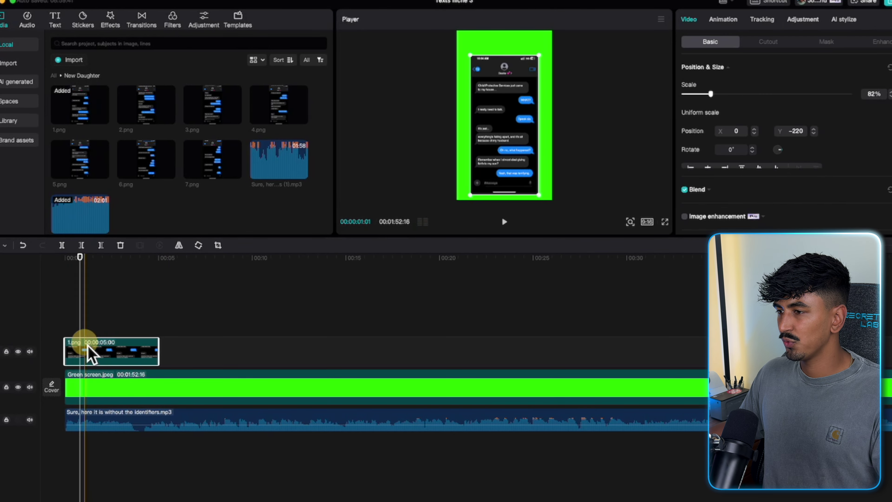
click(216, 245)
drag(456, 142, 455, 149)
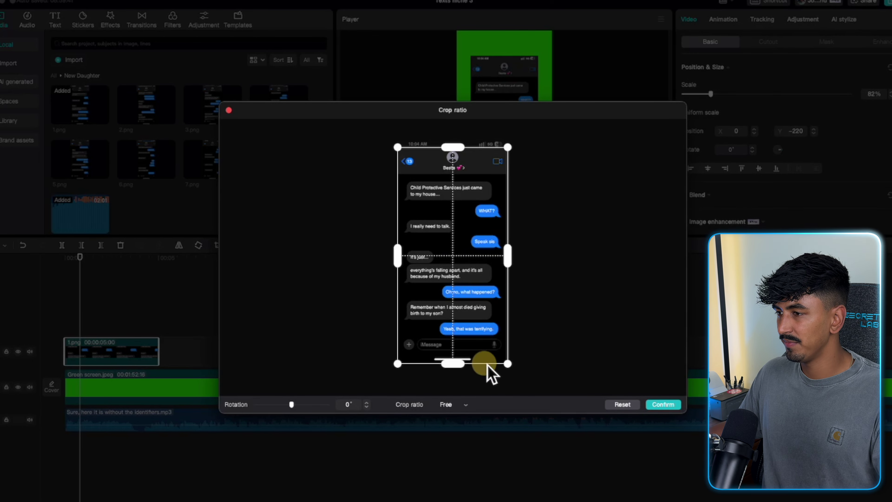
click(662, 405)
click(60, 315)
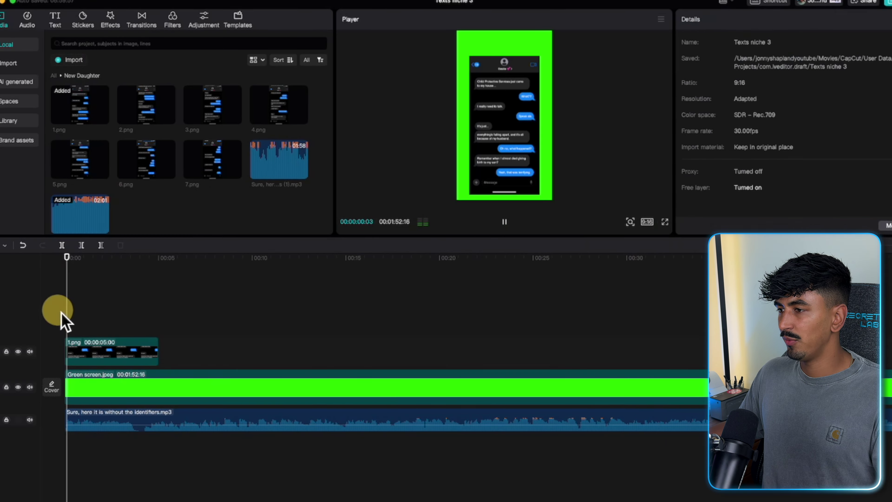
key(space)
click(101, 349)
key(space)
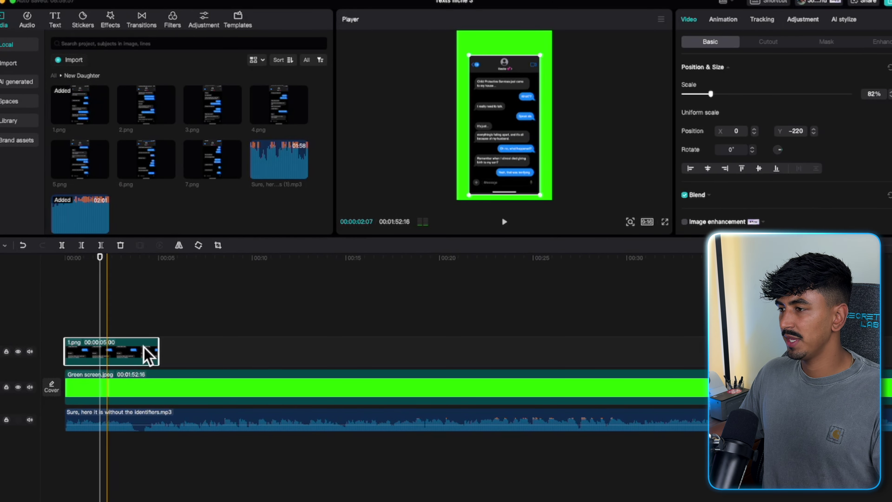
Step: Apply a Horizontal mask to 1.png, raised so only the first message shows
click(834, 44)
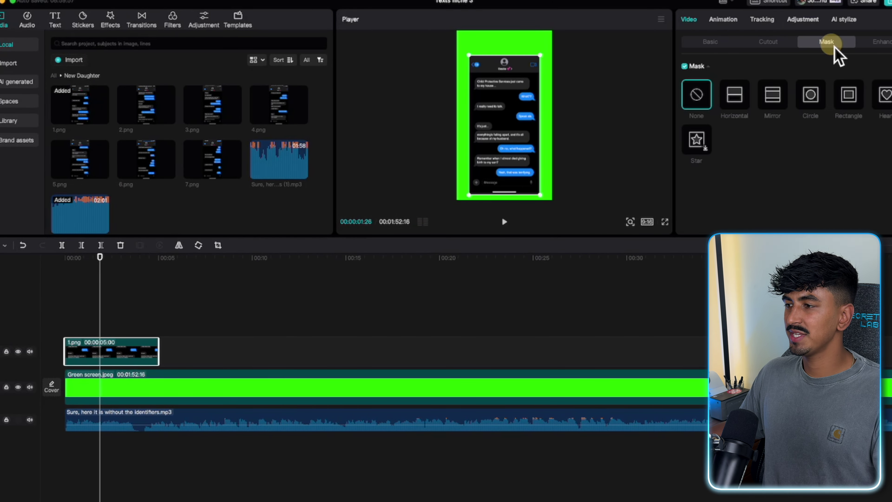
click(733, 100)
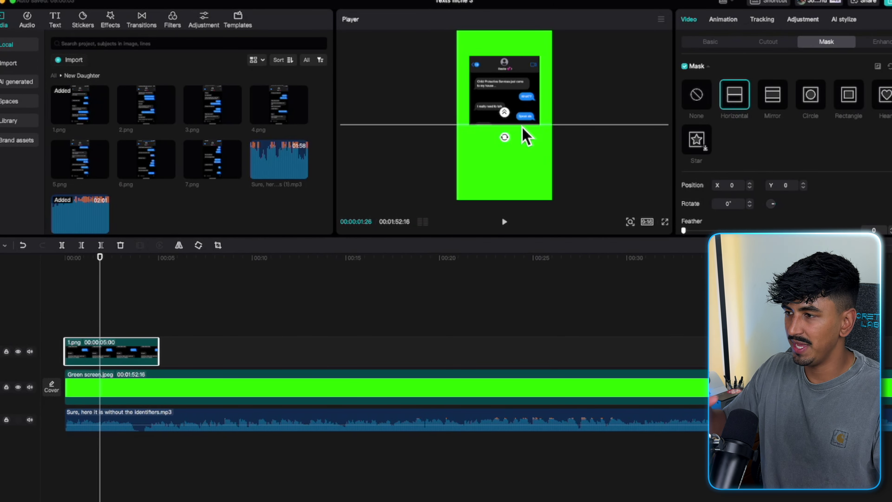
drag(521, 128, 528, 99)
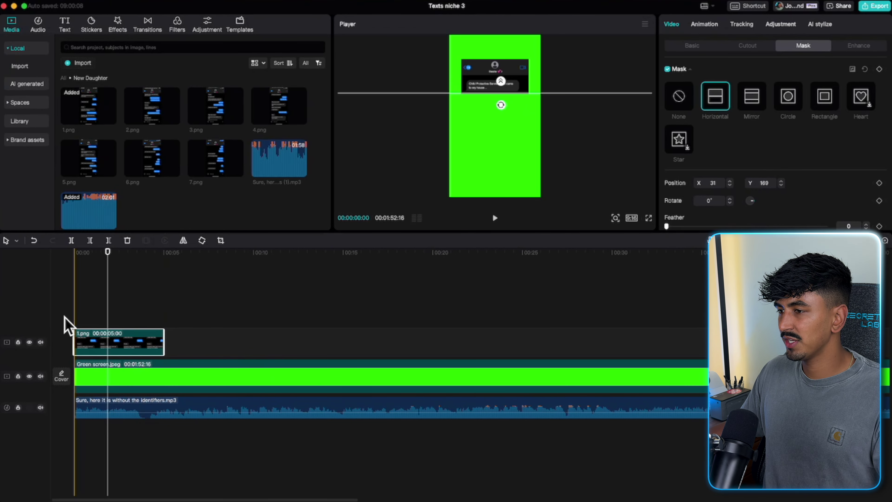
click(65, 320)
key(space)
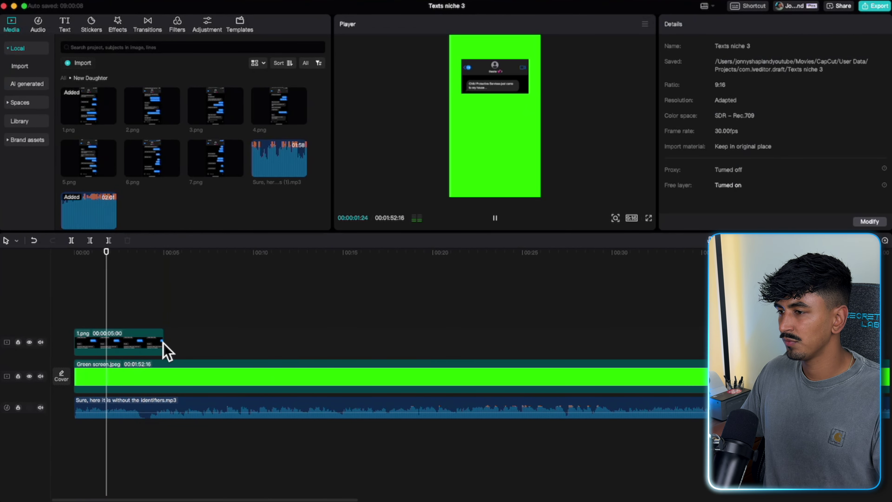
Step: Lengthen the 1.png clip to 00:00:13:19 and preview it up to the first message
drag(163, 343, 318, 342)
click(66, 299)
key(space)
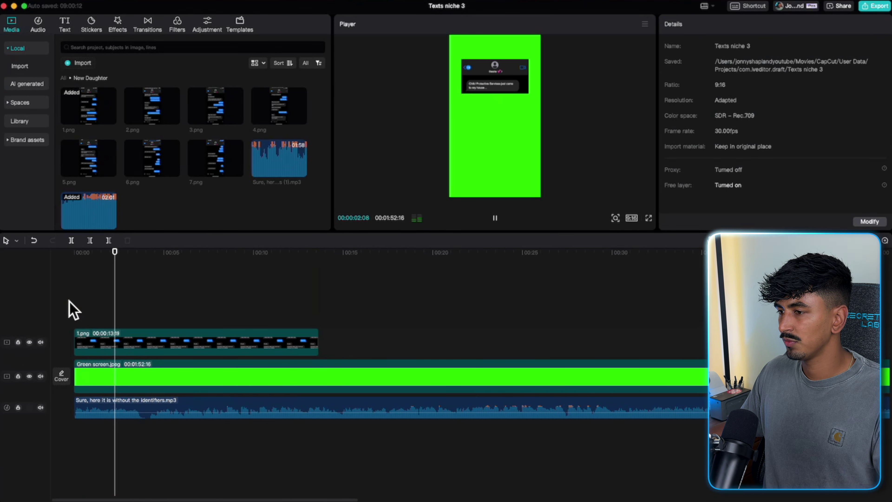
click(153, 344)
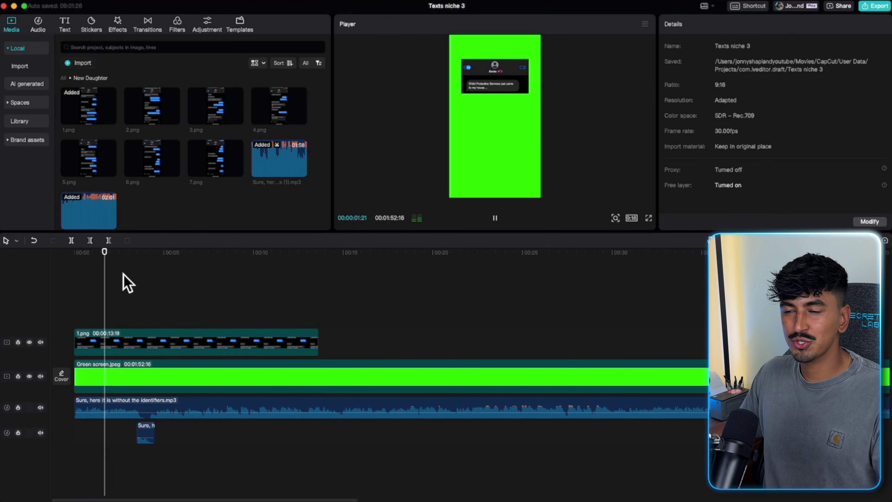
key(space)
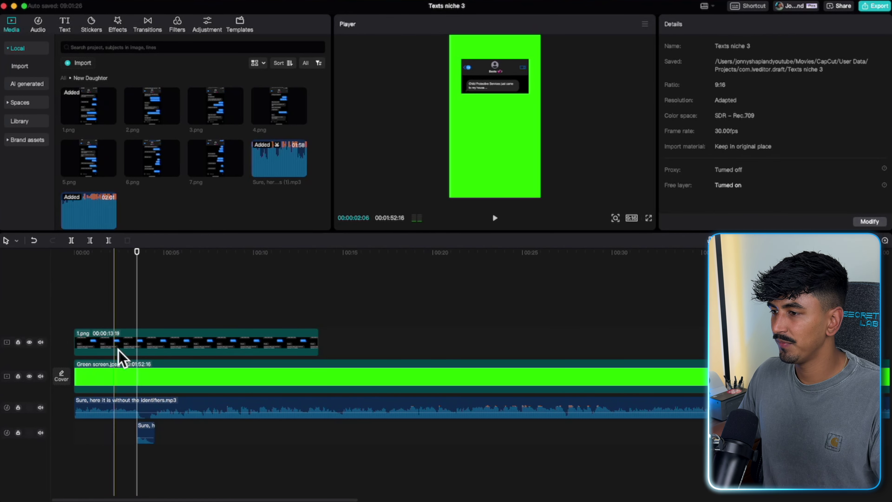
Step: Keyframe the mask line lower at successive moments to reveal the next chat messages
click(146, 344)
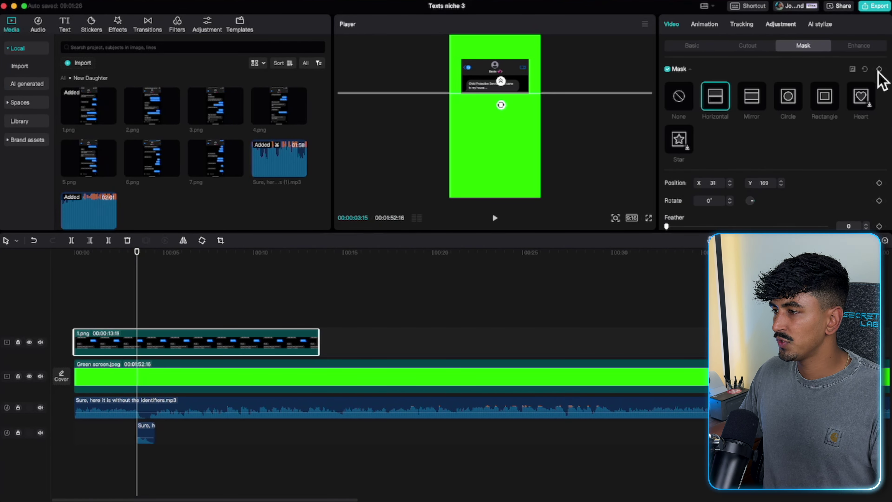
key(space)
key(space)
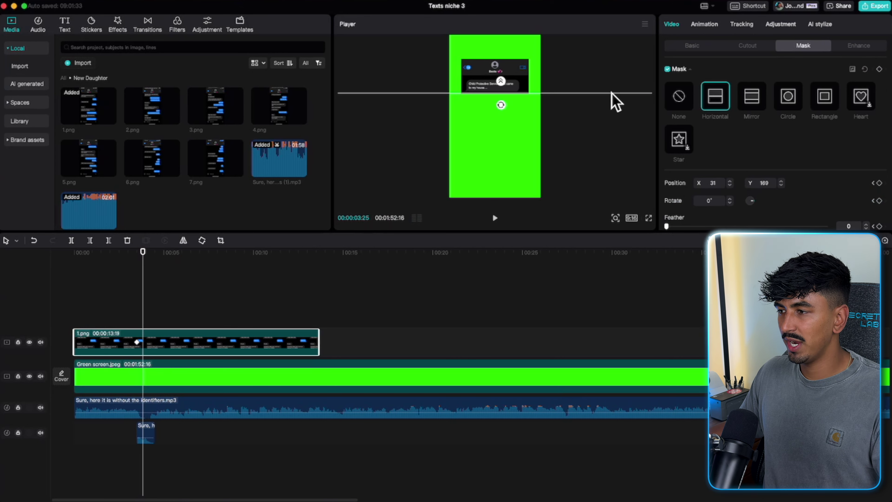
drag(612, 94, 609, 104)
key(space)
key(space)
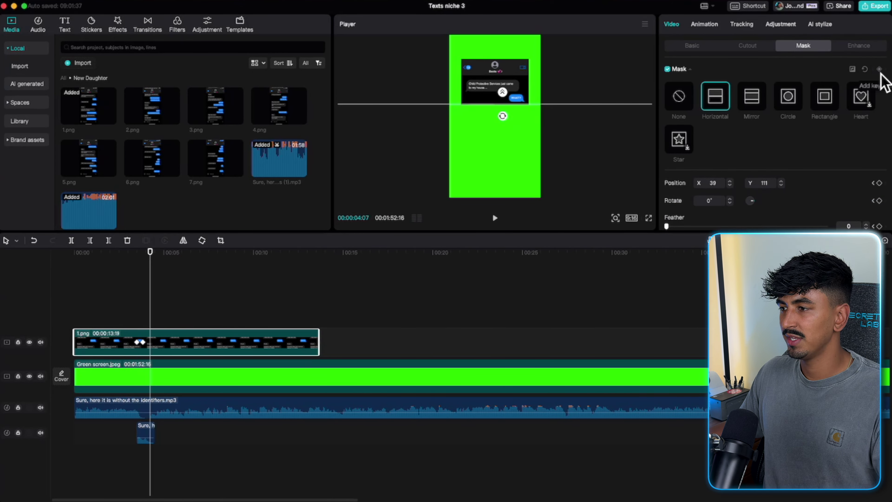
click(880, 70)
key(Right)
key(Right)
key(Right)
key(Right)
key(Right)
key(Right)
key(Right)
key(Right)
key(Right)
key(Right)
key(Right)
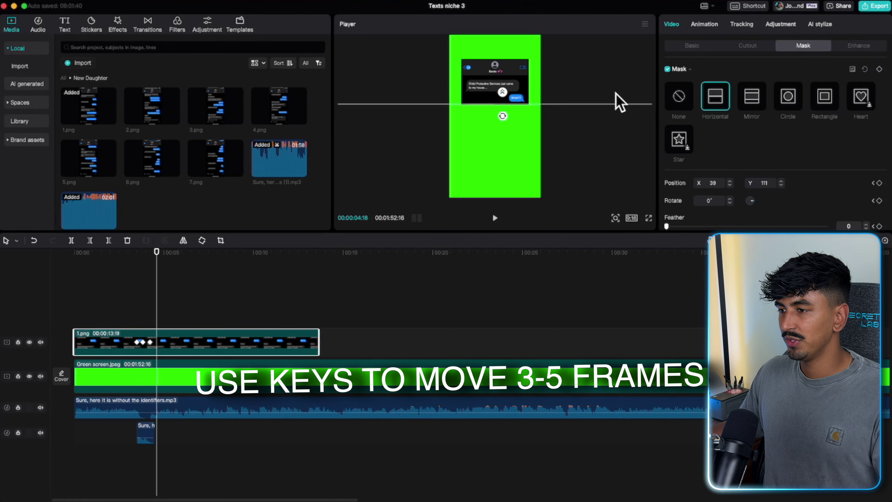
click(607, 99)
drag(608, 99, 608, 107)
key(space)
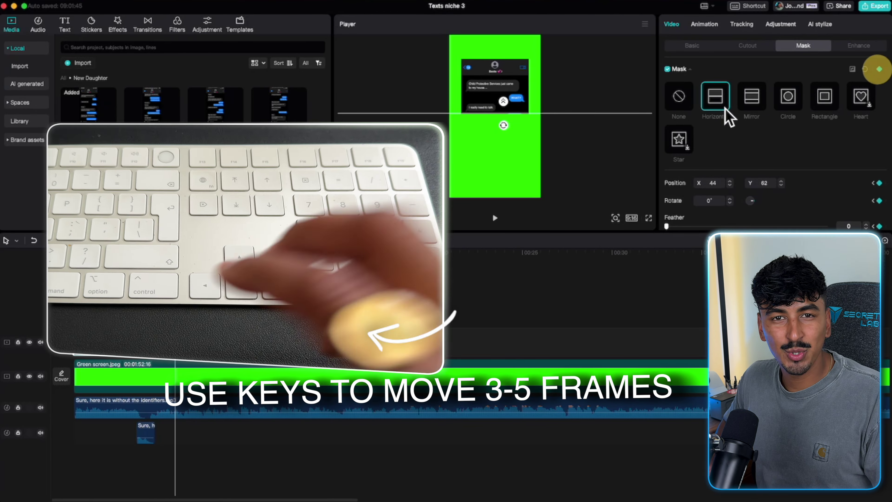
key(space)
Step: Keep lowering the mask with another keyframe for later messages, then extend 1.png to 00:00:15:07
drag(596, 111, 596, 121)
key(space)
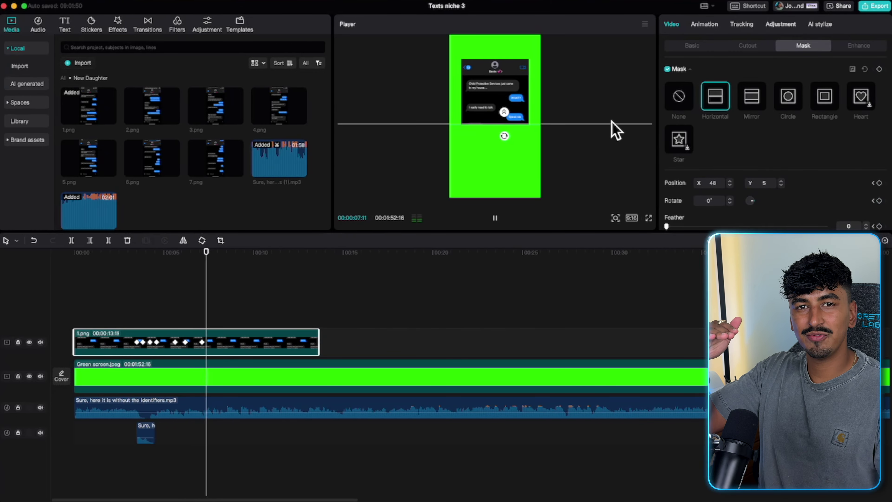
drag(611, 126, 612, 138)
key(space)
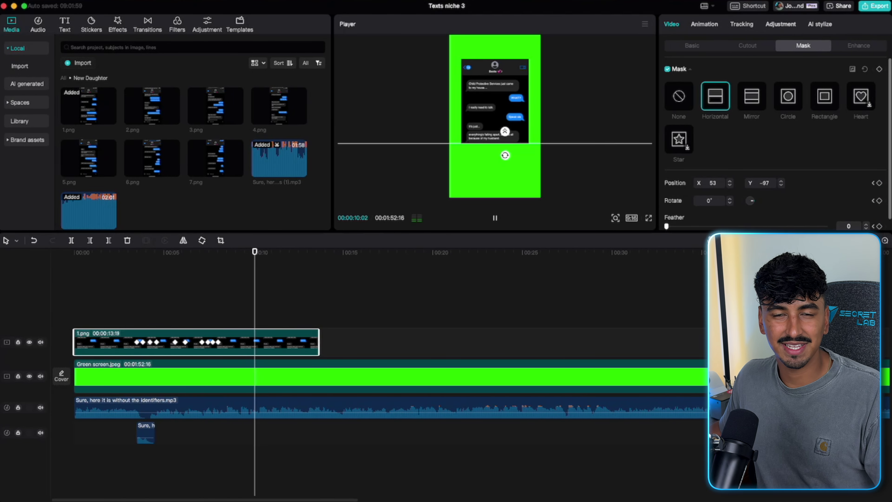
key(space)
click(879, 68)
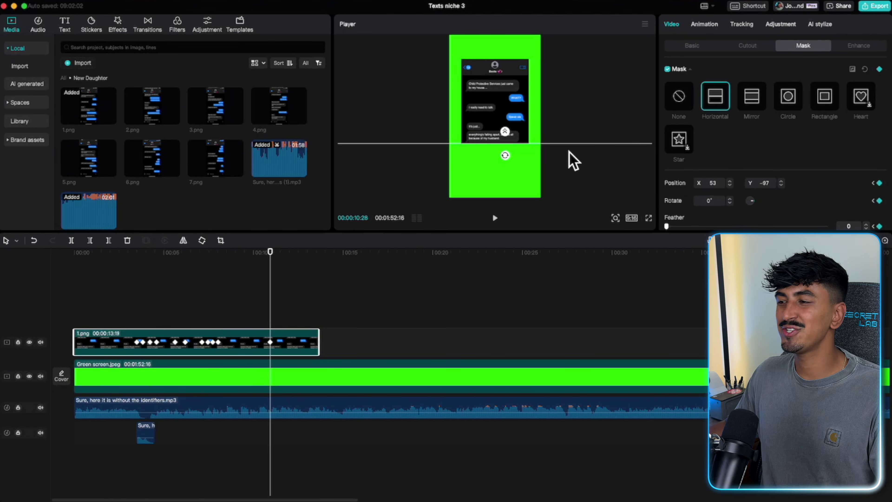
key(space)
key(space)
drag(563, 134, 562, 143)
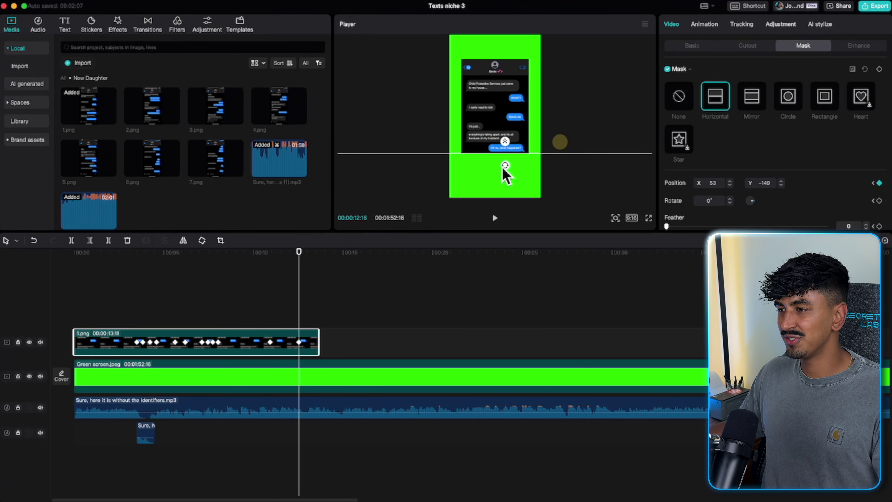
key(space)
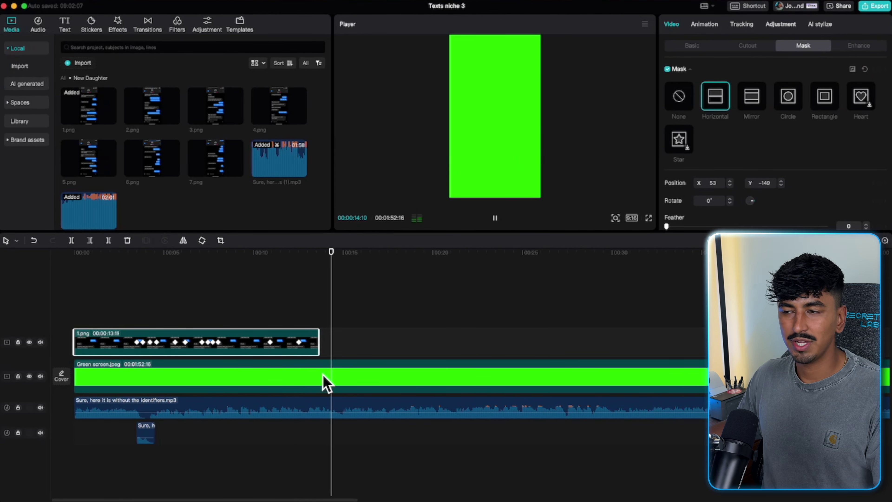
drag(318, 341, 348, 347)
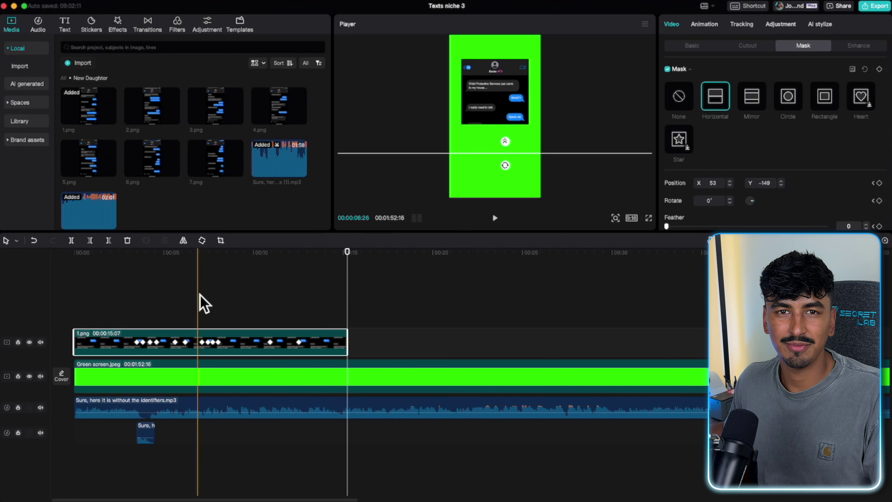
Step: Play the 1.png message reveal from the start through to its end
click(74, 295)
key(space)
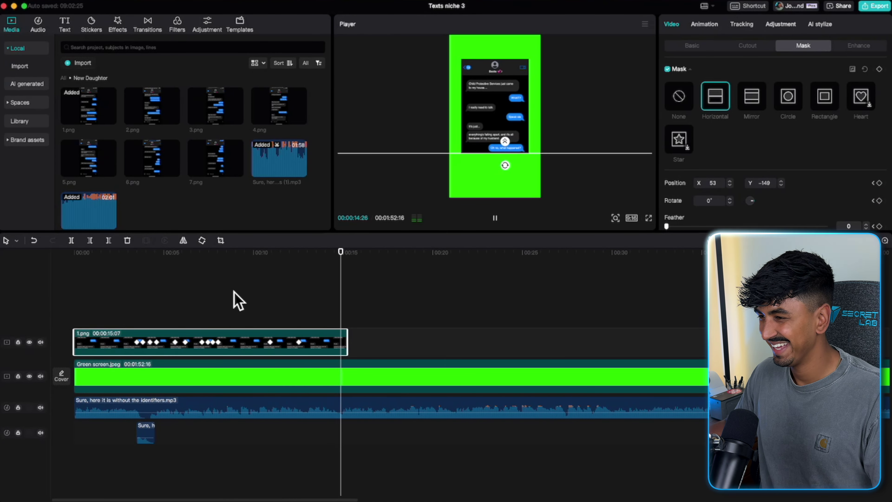
key(space)
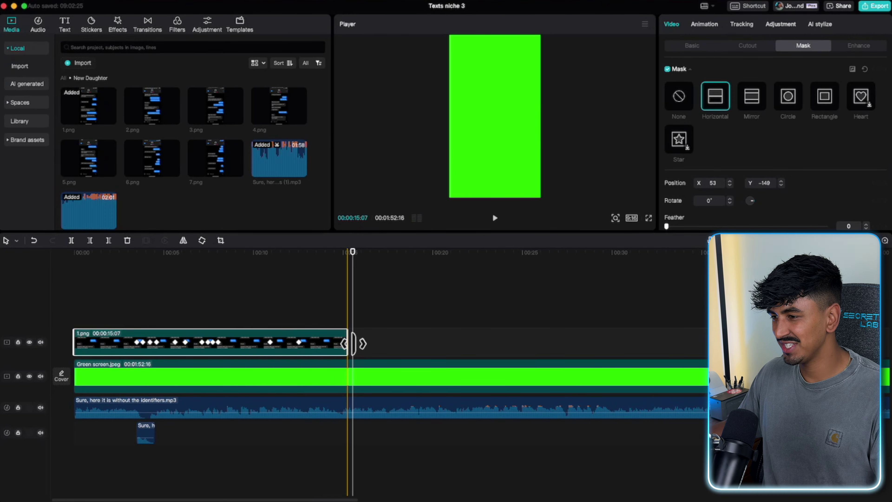
click(299, 278)
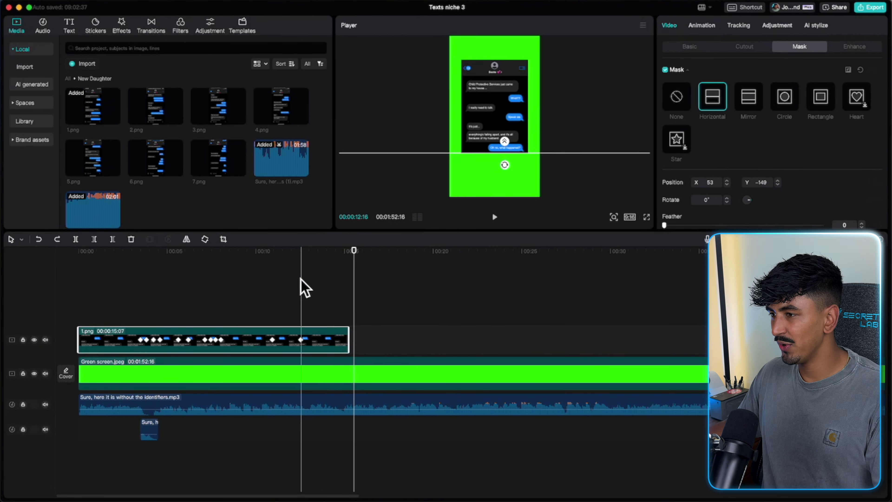
Step: Crop the top of the next screenshot, scale it to 80%, and lengthen the 6.png clip
click(342, 335)
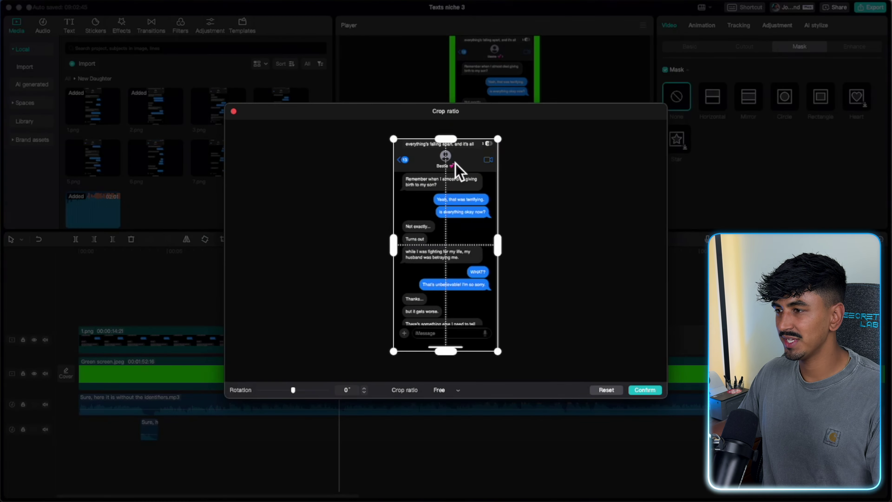
drag(446, 137, 445, 154)
click(645, 389)
click(689, 46)
drag(704, 95, 689, 96)
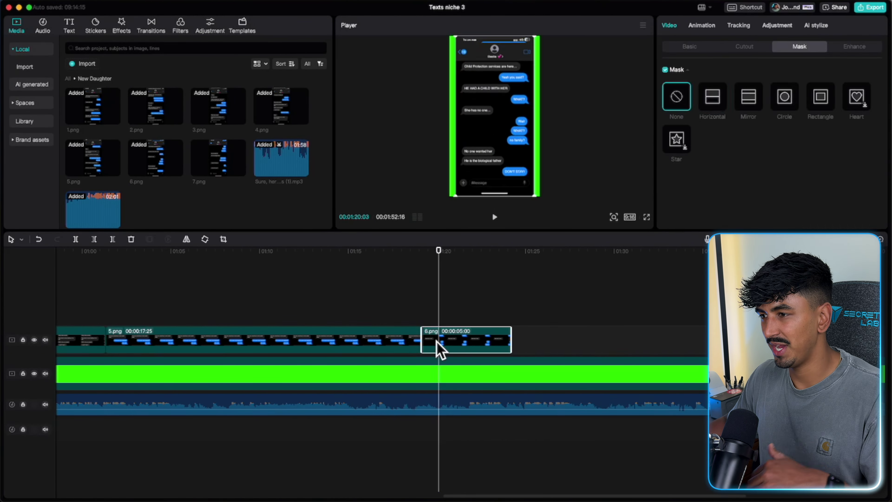
drag(509, 346, 612, 348)
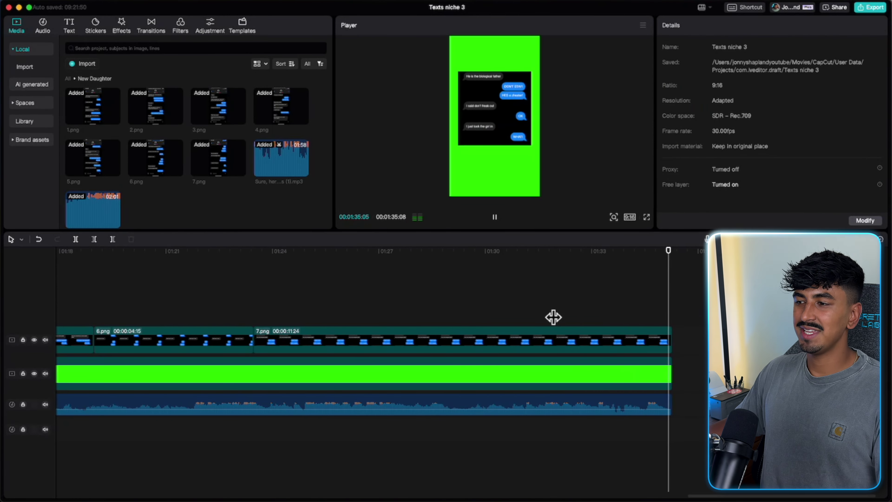
Step: Trim the green screen to end with 7.png at 1:35 and play the full edit from the start
drag(703, 499, 225, 496)
key(super+minus)
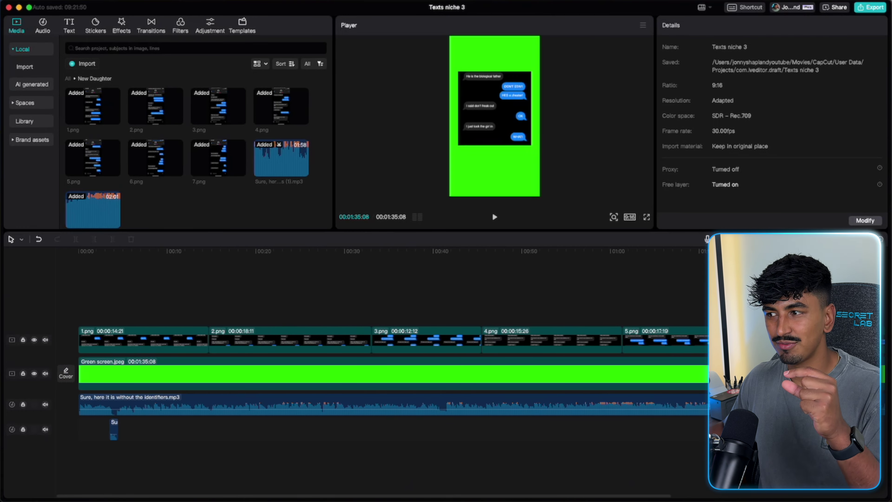
key(super+minus)
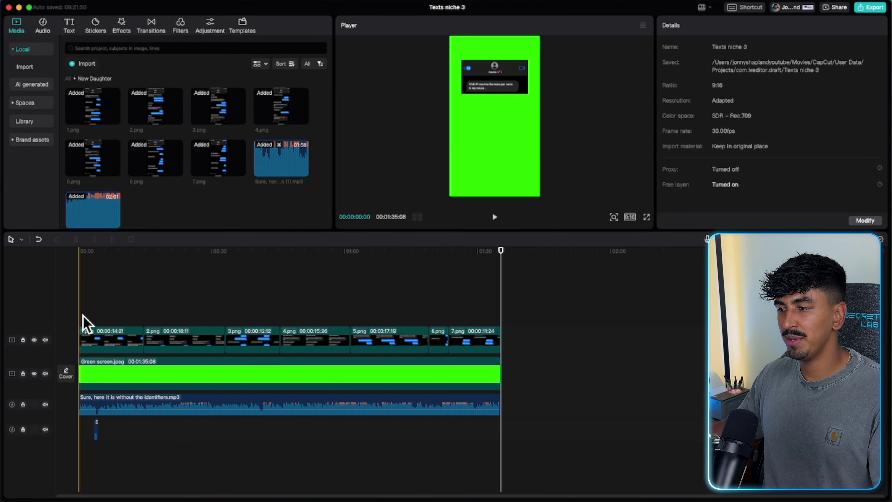
click(82, 321)
key(space)
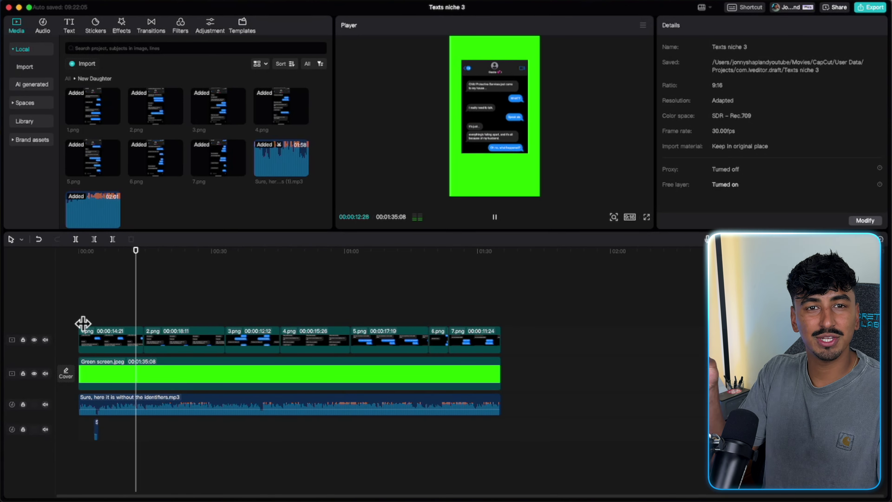
Step: Replay the later part of the 1.png clip to check its final message reveal
click(127, 340)
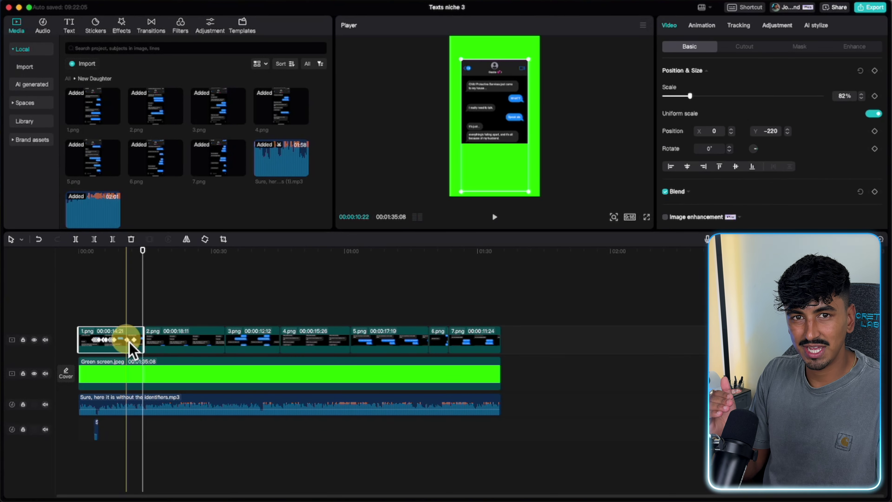
scroll(129, 342, up, 5)
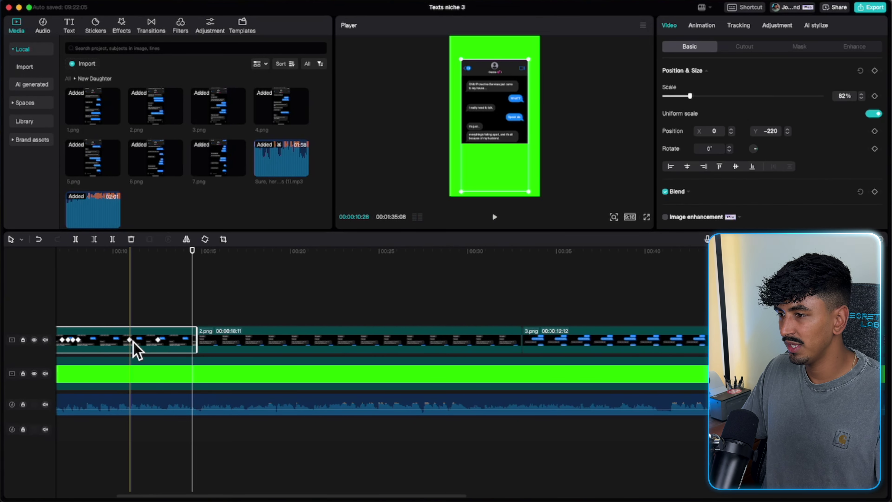
click(143, 298)
key(space)
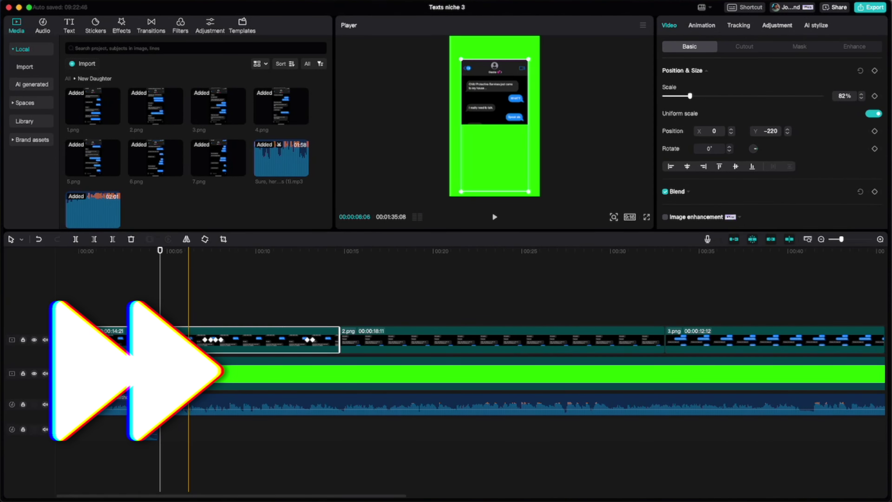
Step: Give the 1.png clip a Slide Down exit animation
click(526, 325)
click(426, 311)
click(114, 337)
click(702, 25)
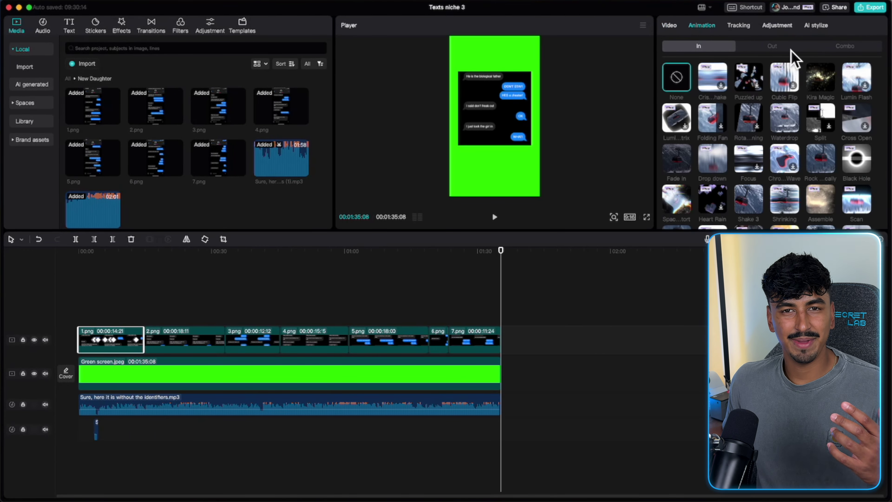
click(783, 46)
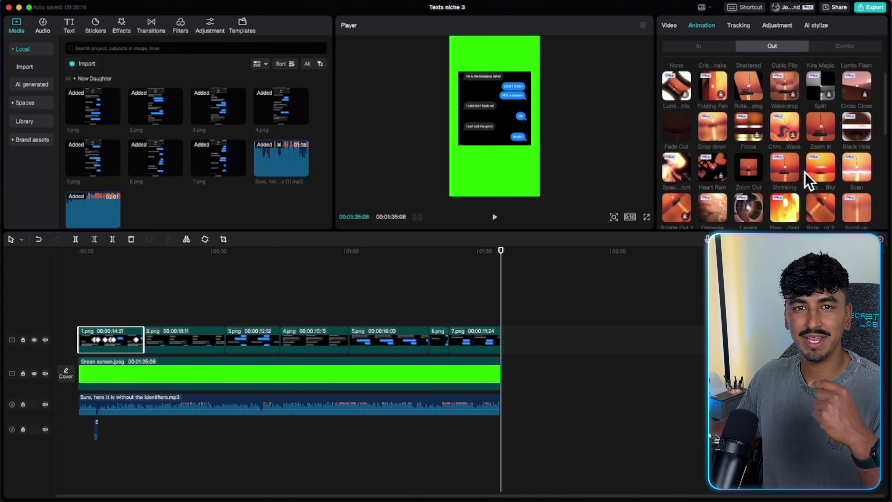
scroll(820, 169, down, 2)
scroll(741, 144, down, 5)
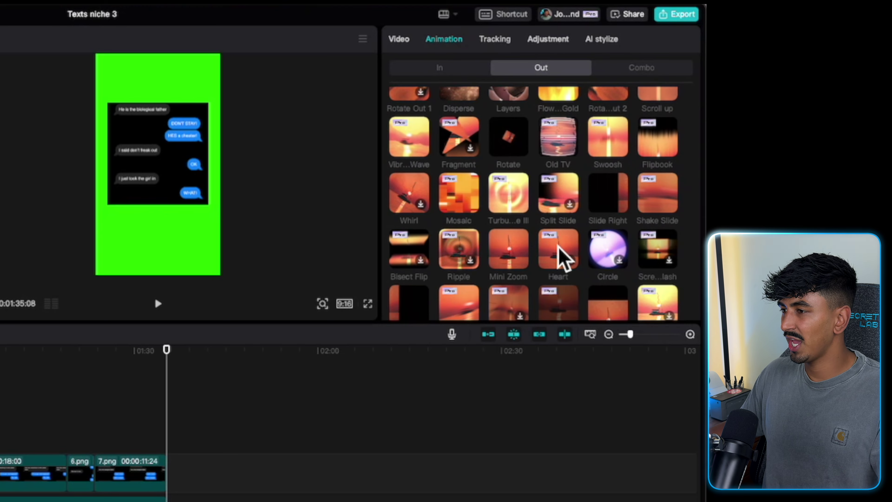
scroll(559, 250, down, 2)
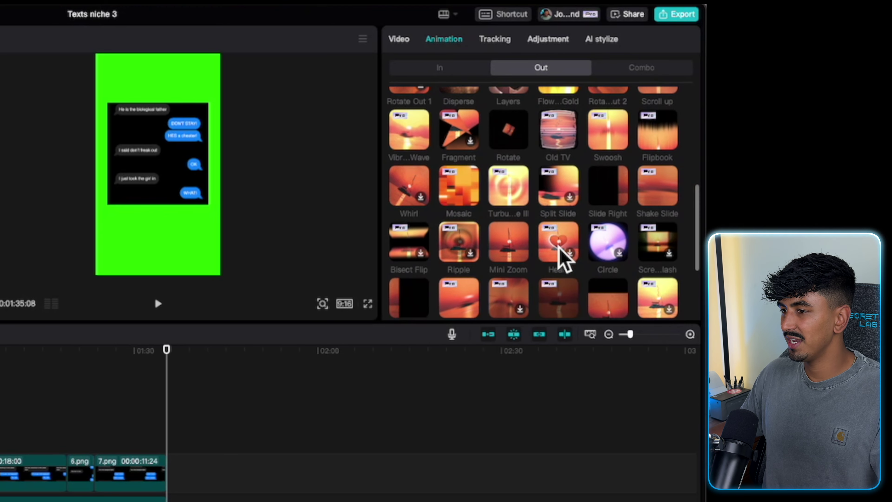
click(602, 276)
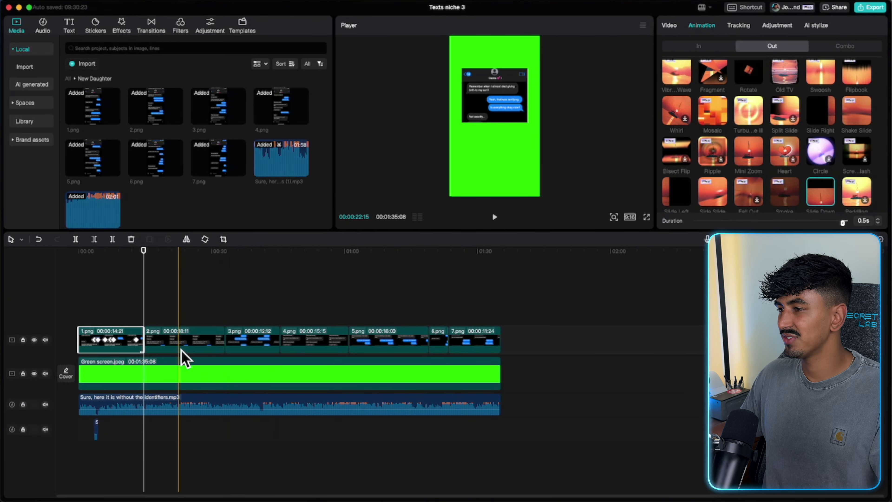
Step: Give the 2.png clip a Slide Down entrance animation
click(179, 346)
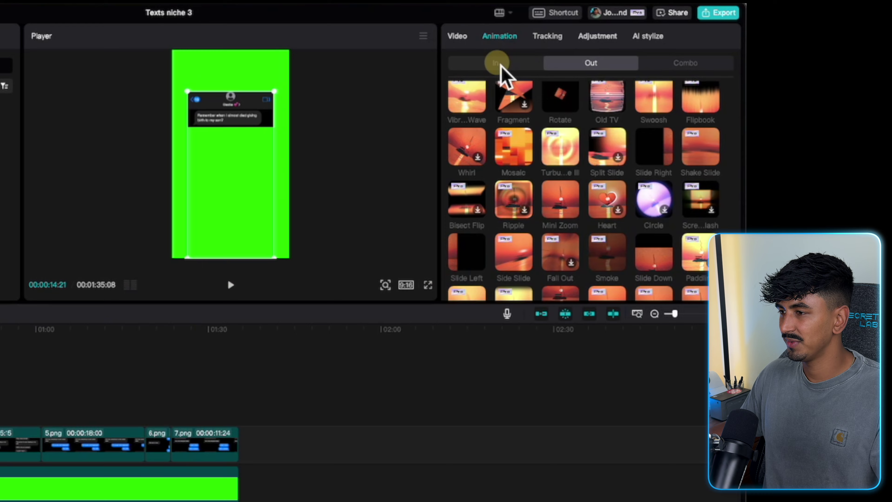
click(700, 46)
scroll(706, 190, down, 3)
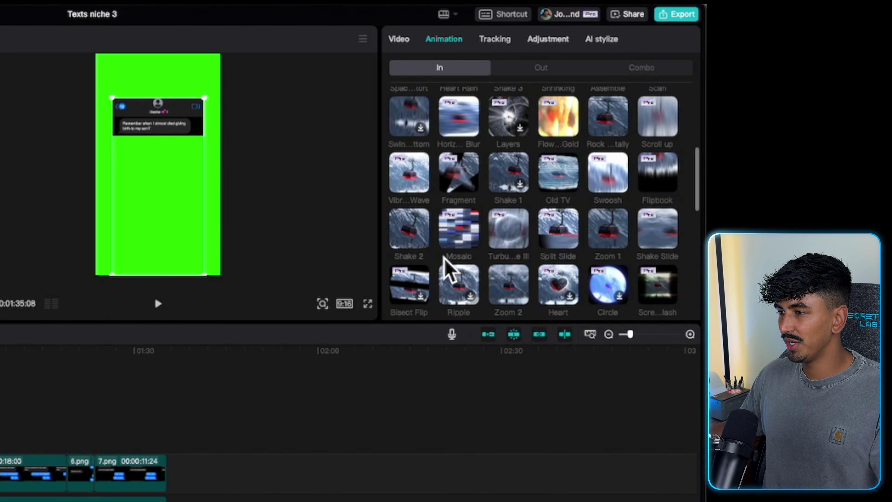
scroll(444, 260, down, 6)
scroll(445, 260, down, 3)
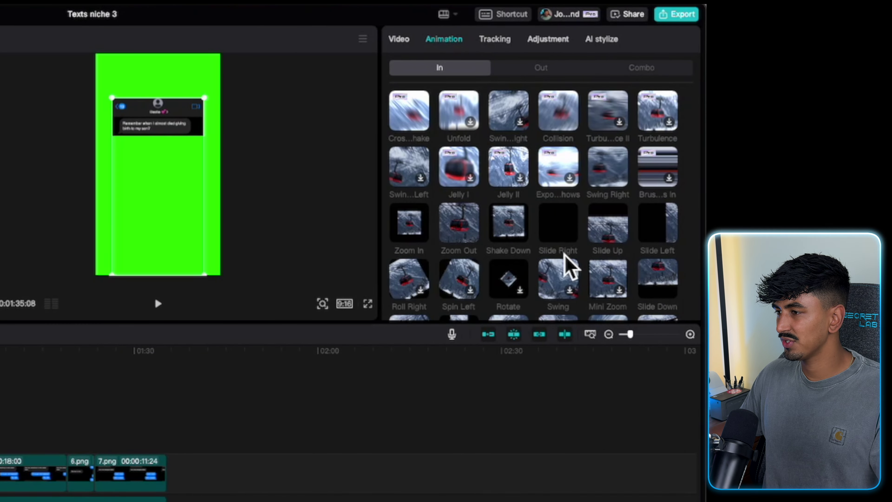
scroll(650, 226, down, 3)
click(655, 199)
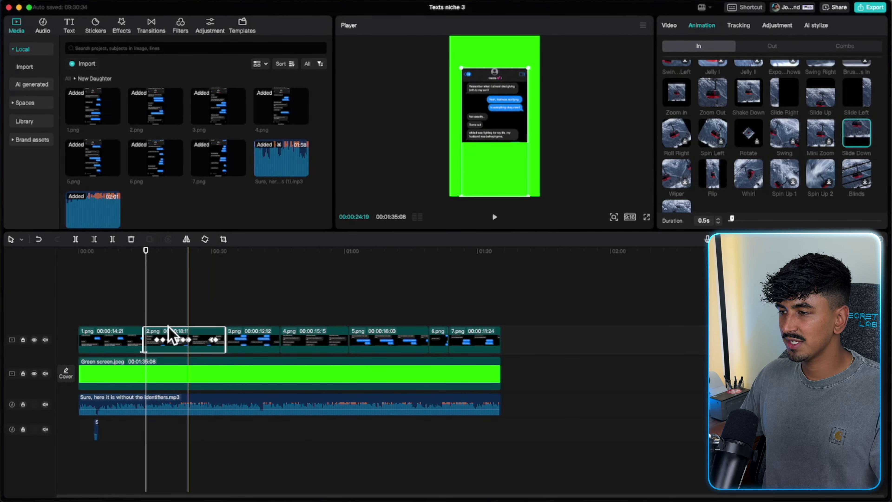
Step: Move 2.png up a track overlapping the end of 1.png, trim its start, and preview the transition
drag(154, 343, 156, 316)
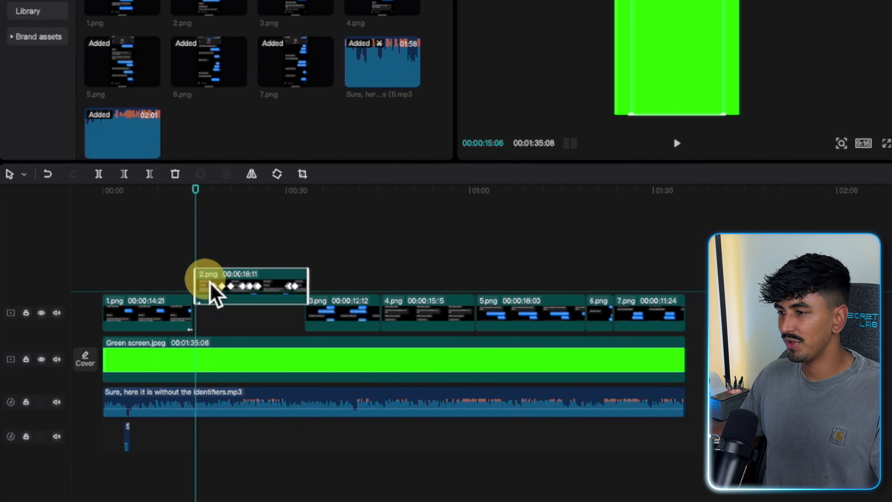
drag(210, 281, 192, 283)
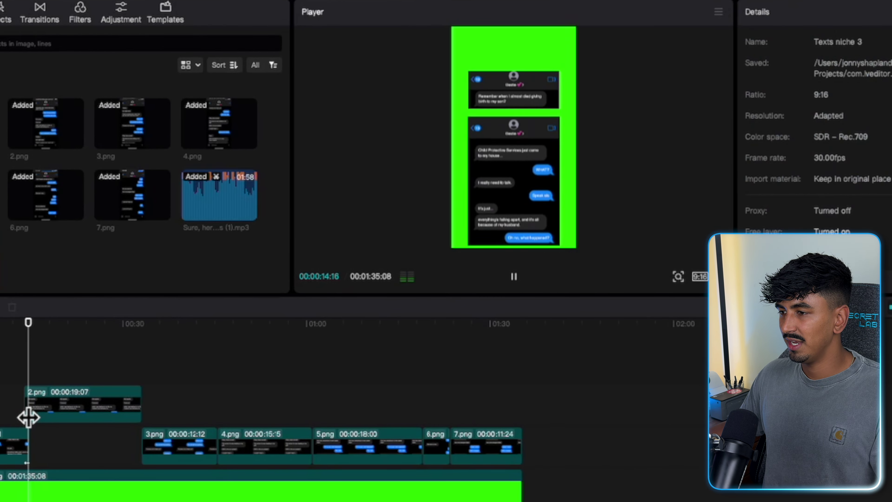
key(space)
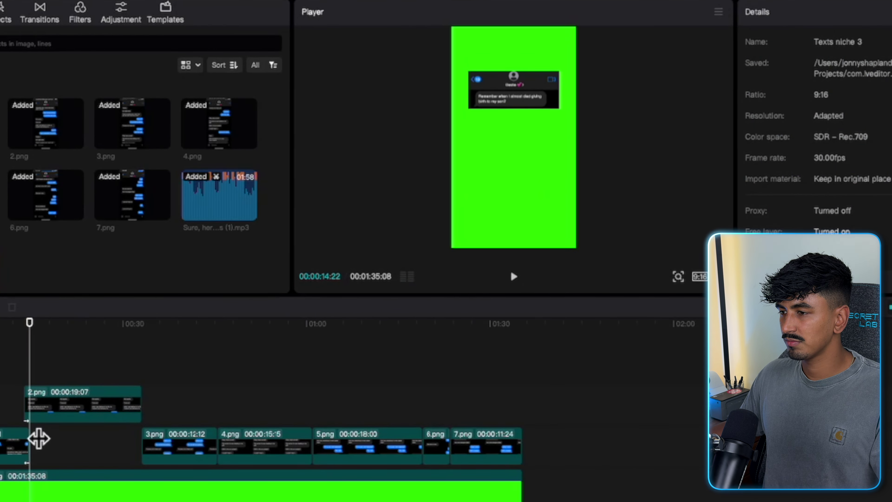
scroll(39, 413, up, 5)
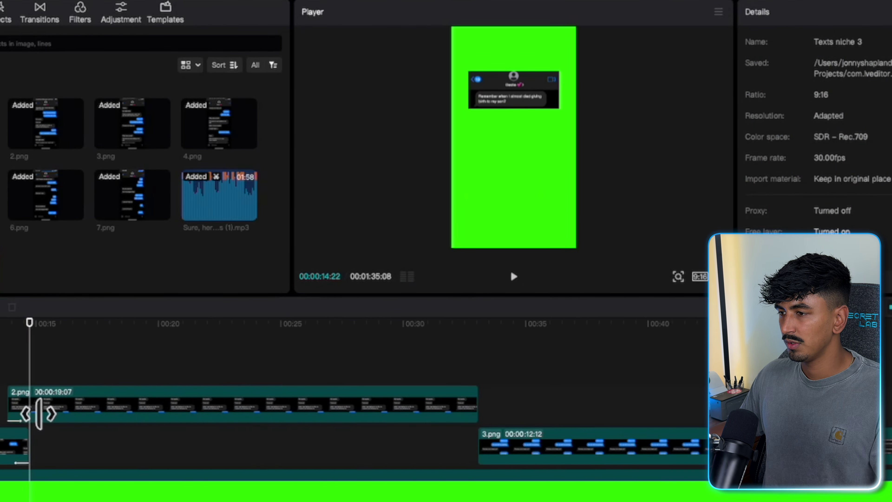
drag(20, 415, 30, 416)
click(23, 424)
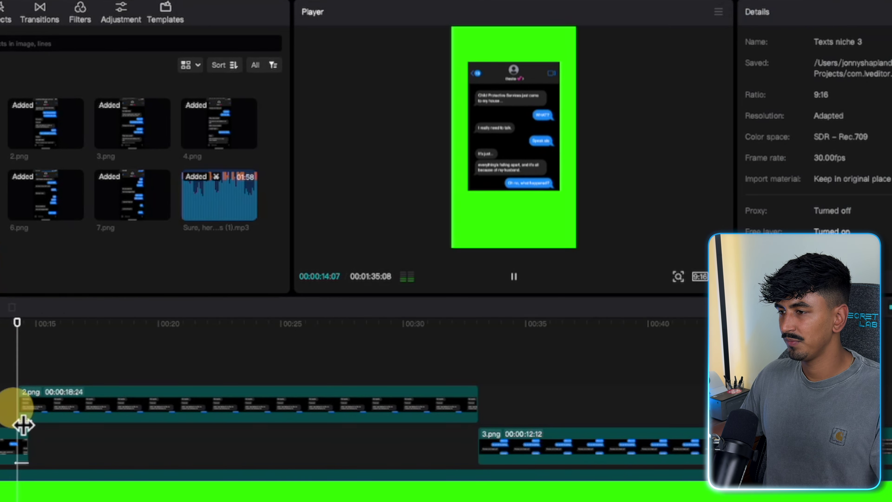
key(space)
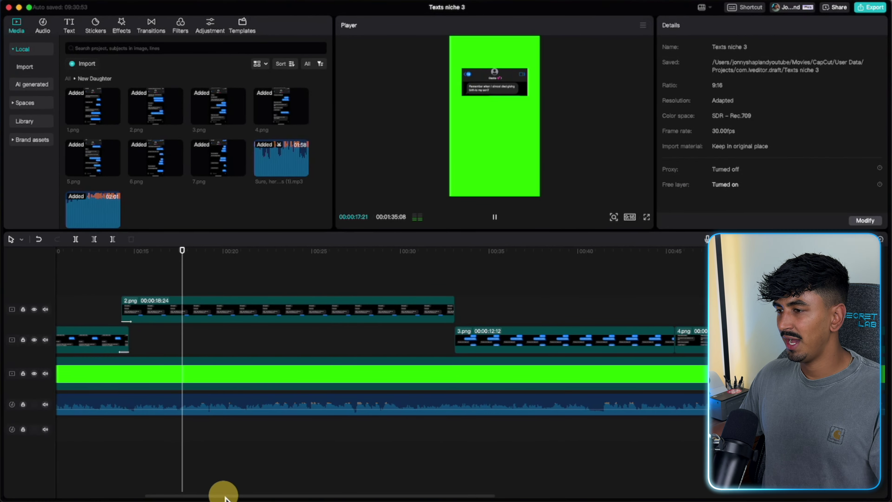
drag(223, 494, 70, 488)
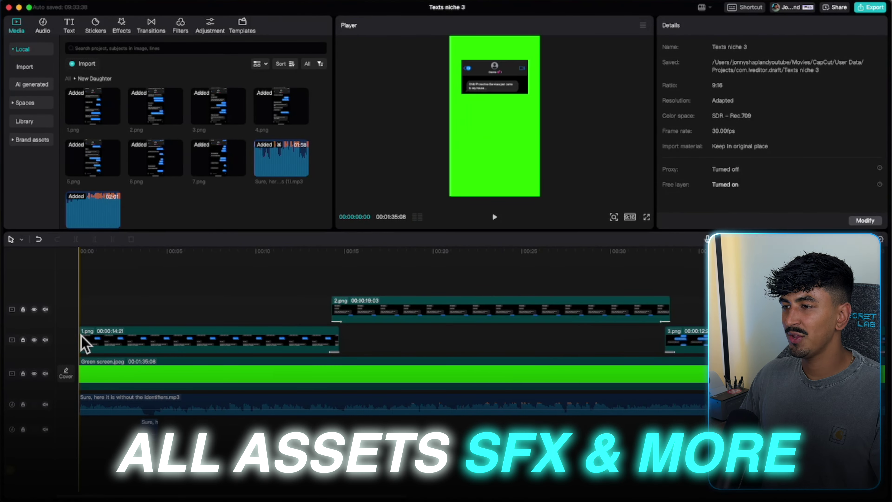
click(68, 78)
double_click(150, 121)
scroll(242, 178, down, 1)
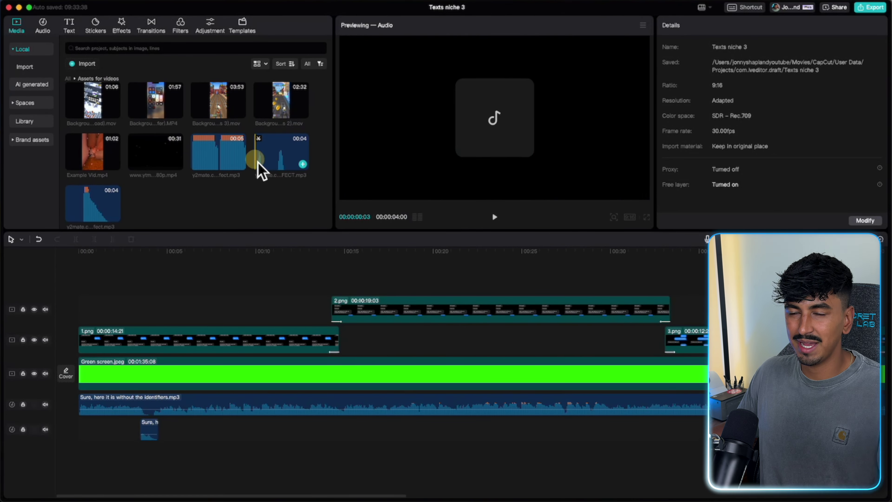
drag(267, 166, 79, 394)
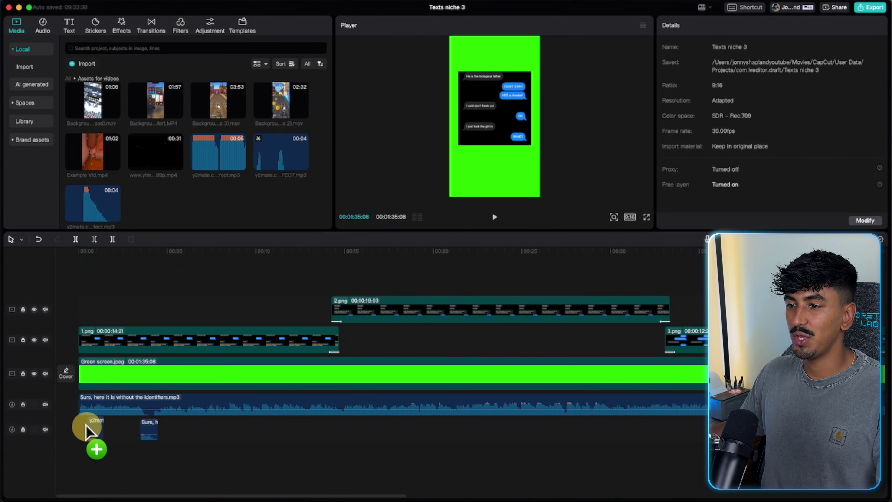
drag(73, 426, 75, 428)
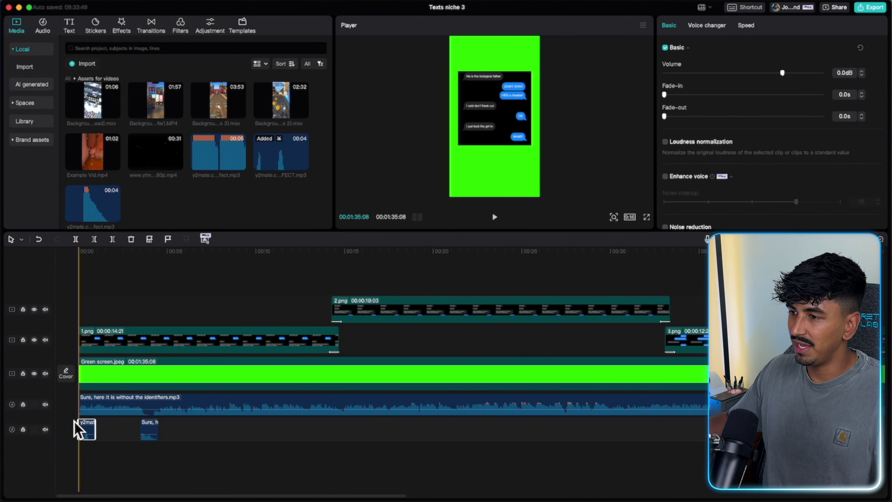
scroll(79, 429, up, 2)
drag(87, 442, 95, 444)
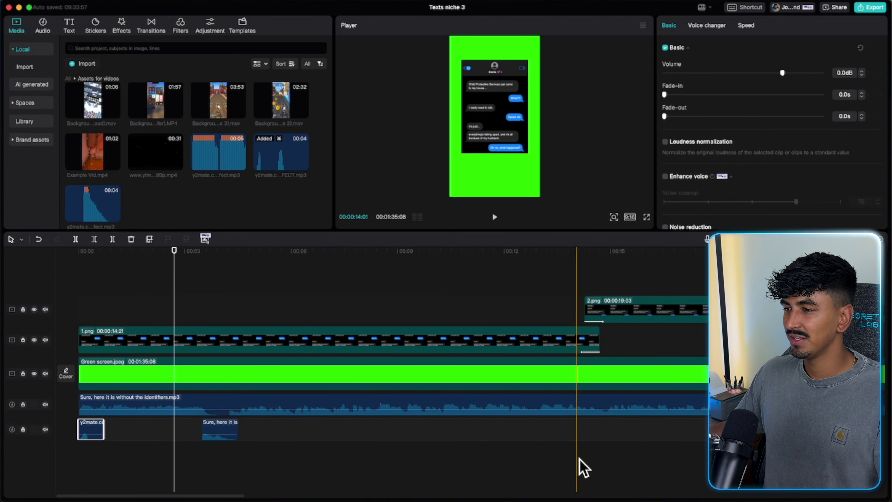
drag(592, 436, 598, 439)
key(space)
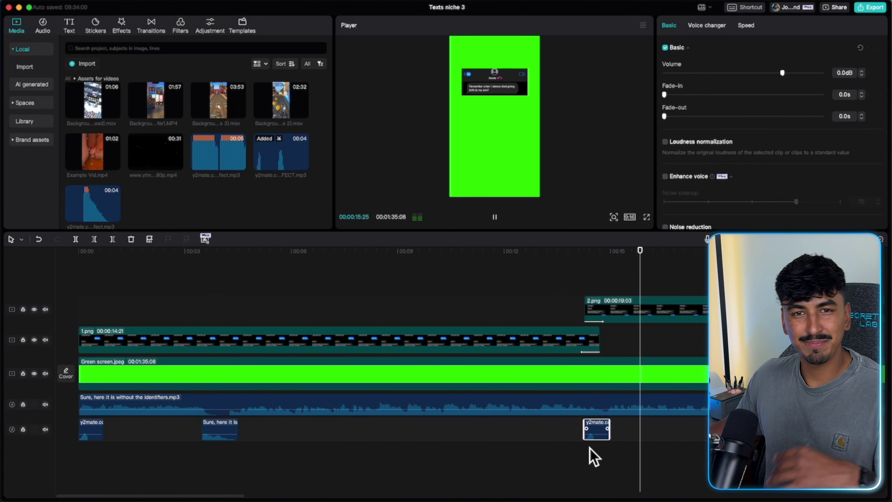
scroll(593, 457, down, 5)
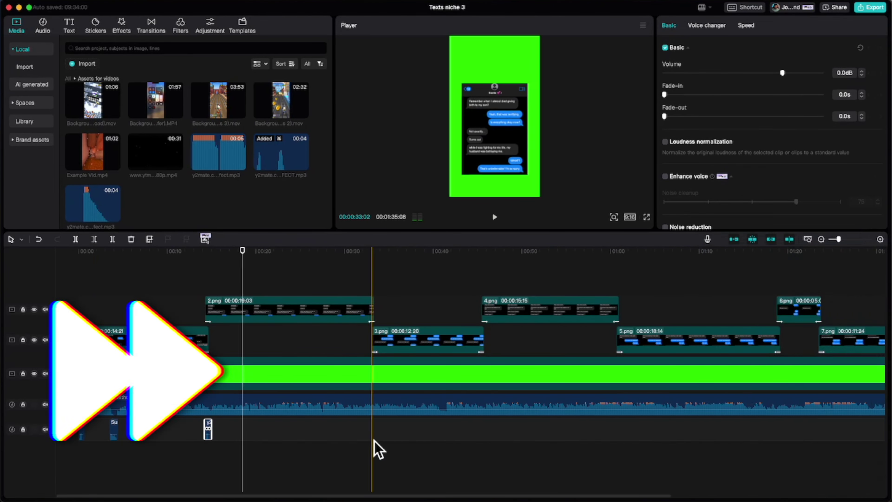
click(235, 470)
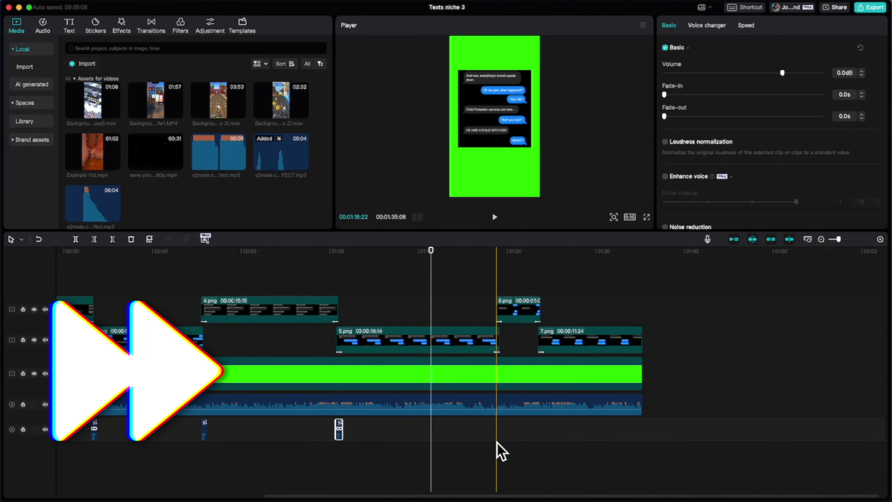
click(572, 338)
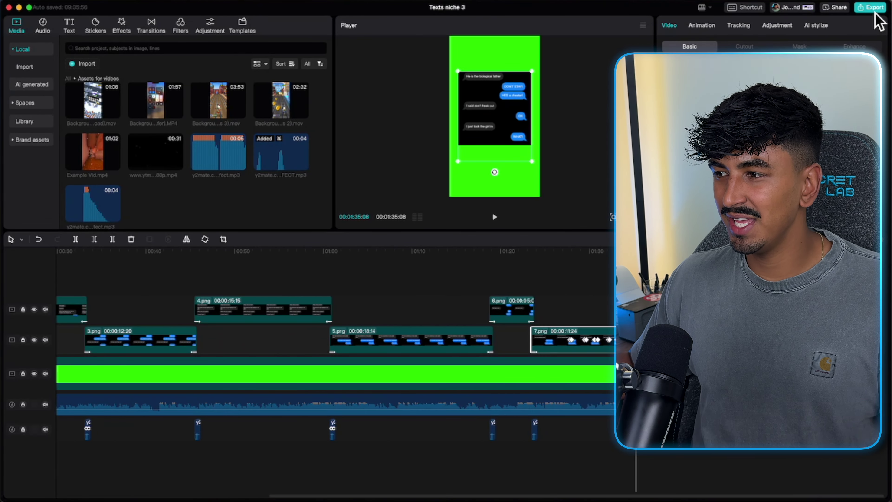
Step: Export Texts niche 3 at 4K, HEVC, mov, 30fps
click(871, 7)
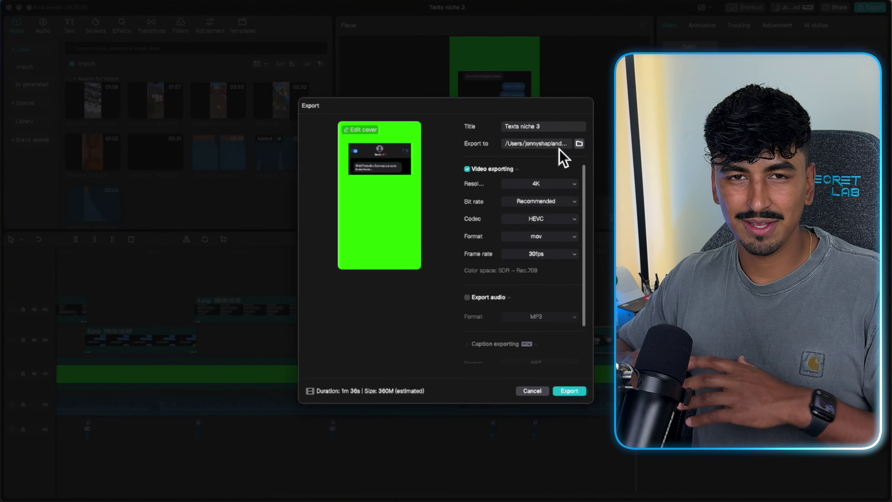
click(577, 392)
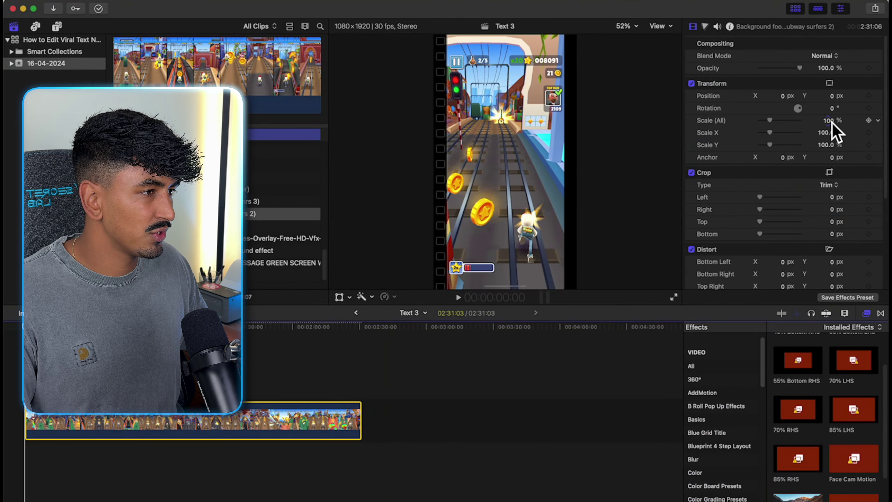
Step: Set the Subway Surfers footage to 143% scale at position X 115 px, Y 93.2 px
drag(828, 120, 857, 118)
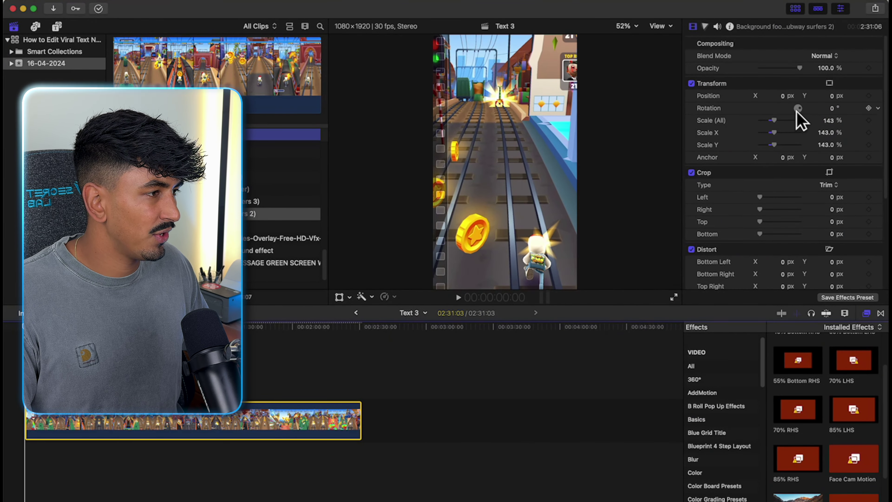
drag(782, 96, 830, 97)
click(832, 98)
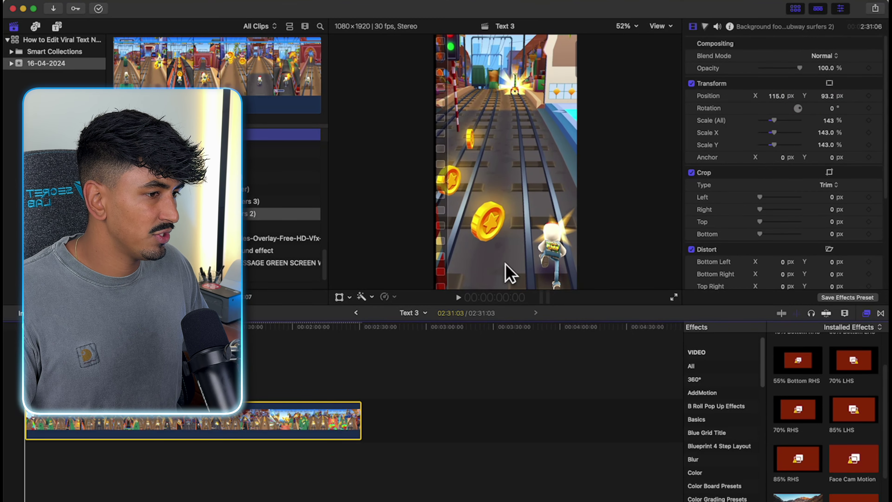
key(space)
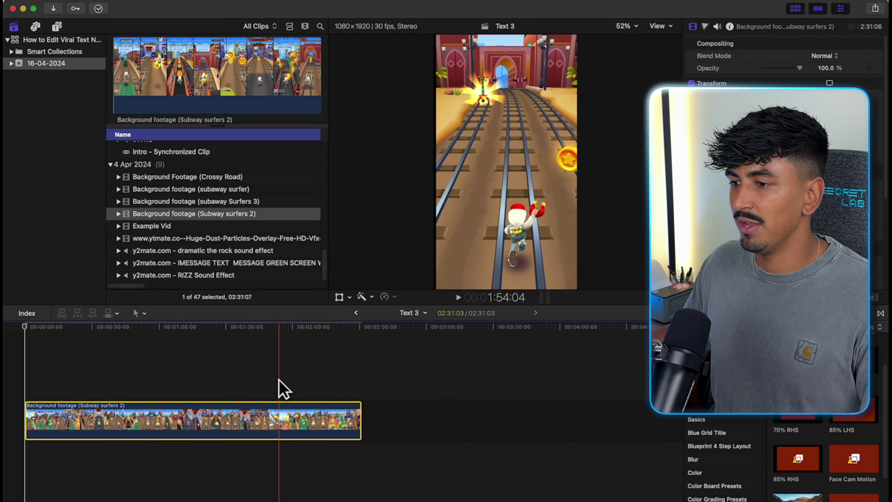
scroll(196, 211, up, 10)
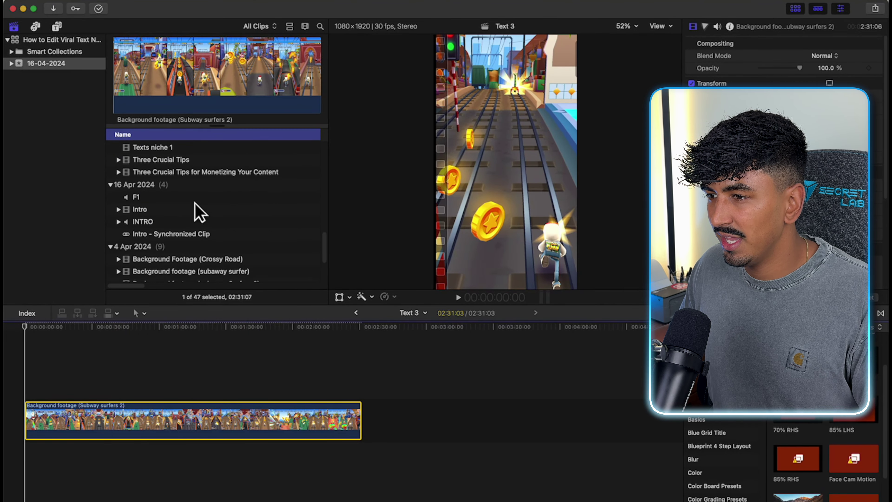
Step: Place Texts niche 3 above the gameplay and apply the Green Screen Keyer to it
click(174, 179)
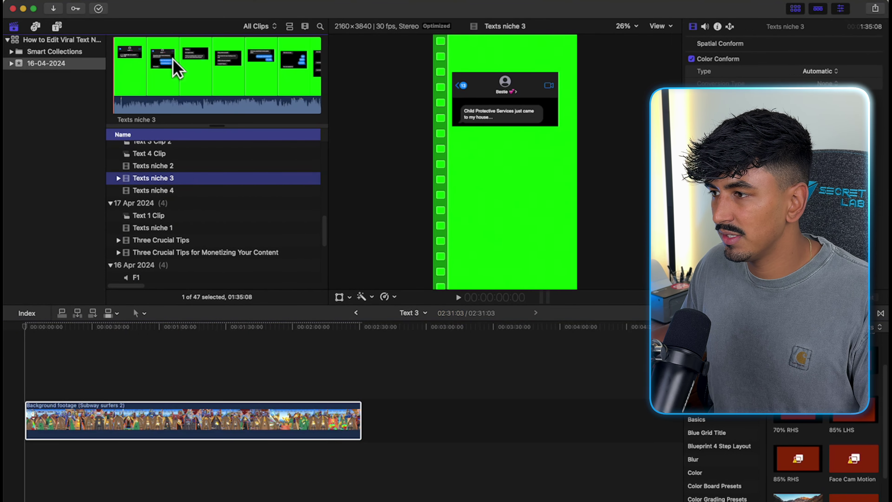
drag(153, 178, 19, 366)
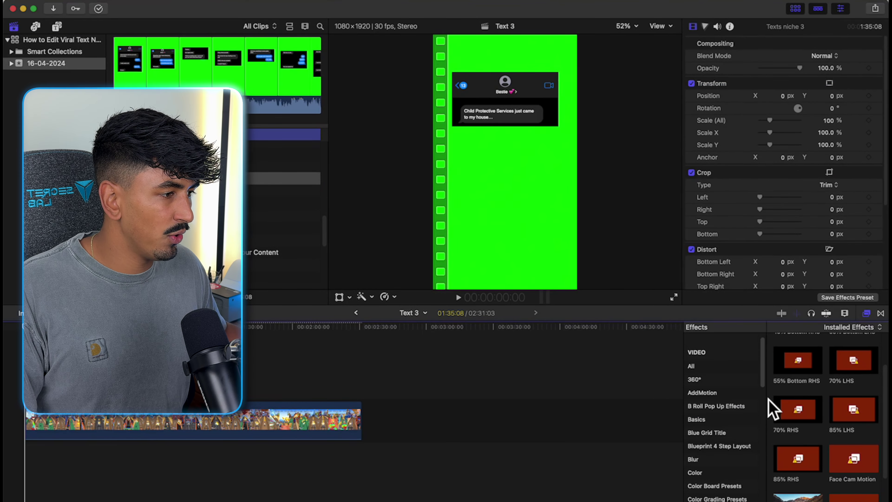
click(717, 366)
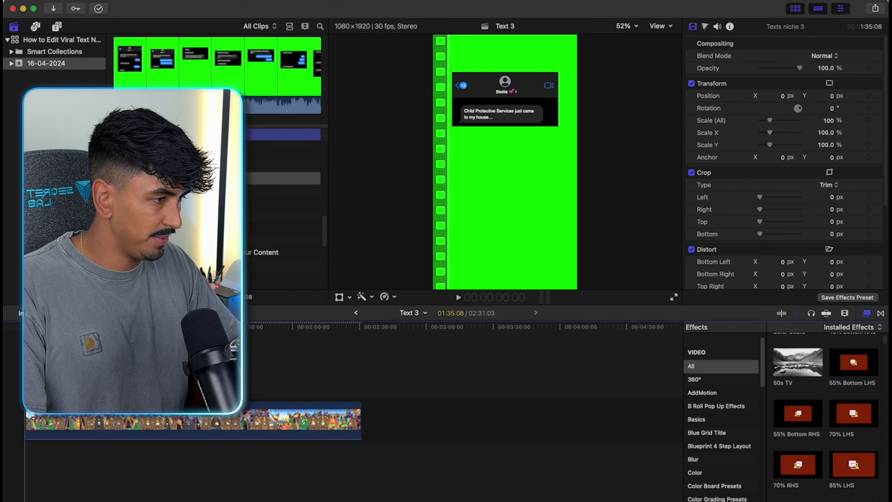
text(green)
drag(853, 356, 215, 383)
key(space)
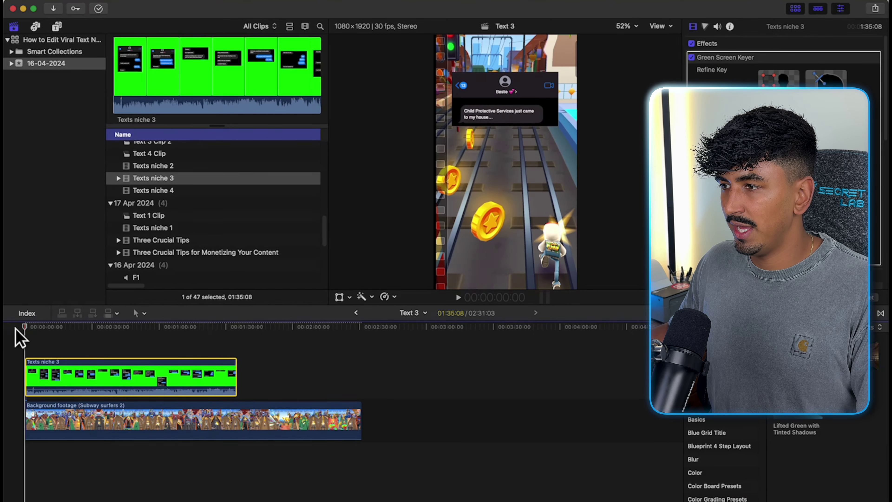
Step: Speed the background footage to 130% and trim it to end with Texts niche 3
click(260, 420)
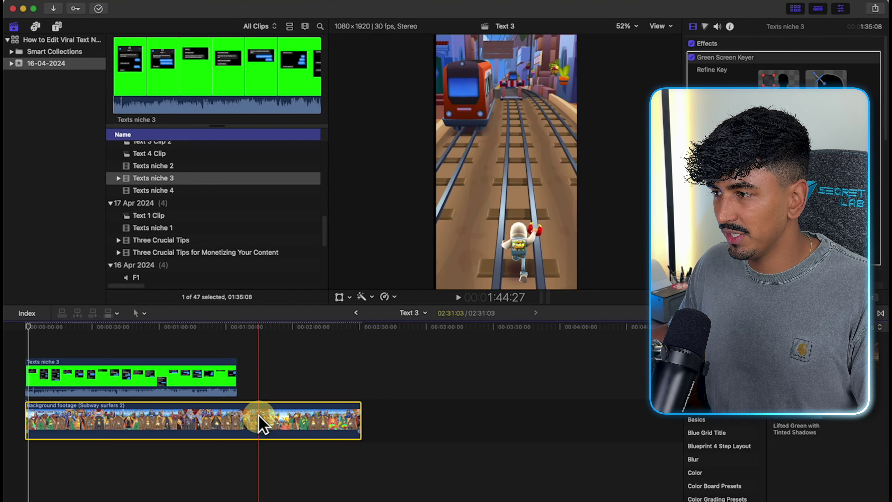
click(384, 297)
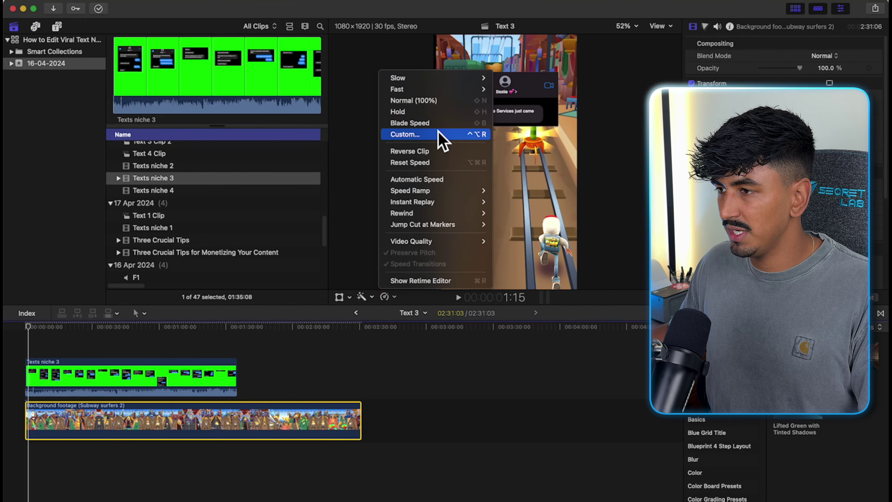
click(429, 135)
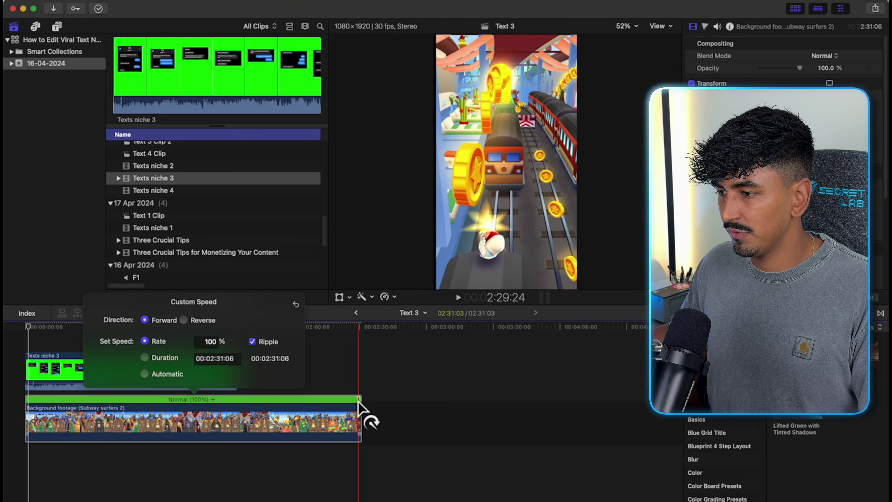
drag(360, 404, 273, 406)
key(space)
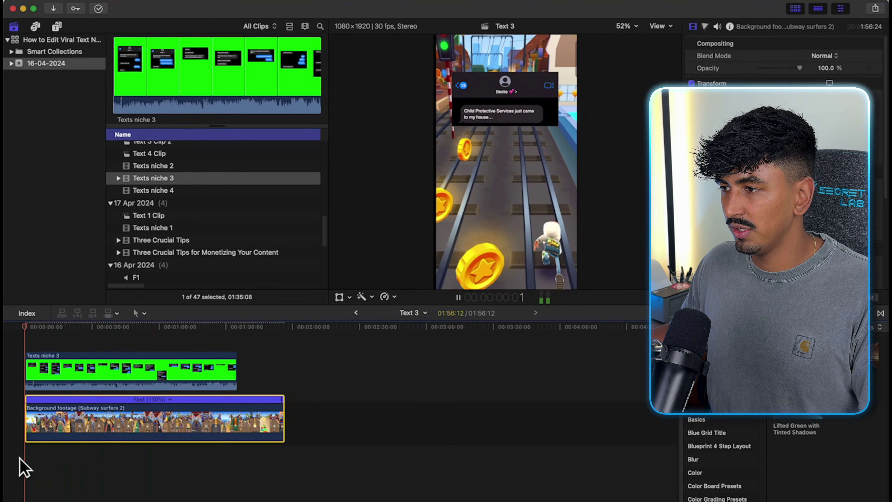
key(space)
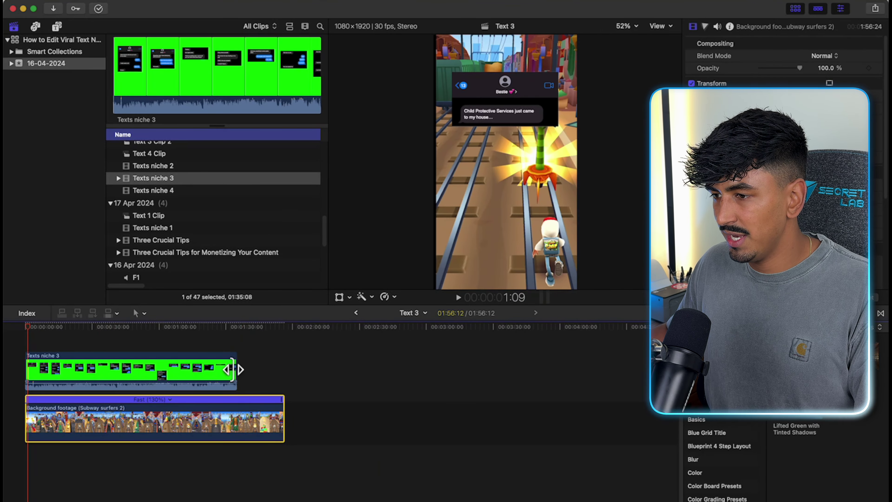
click(234, 351)
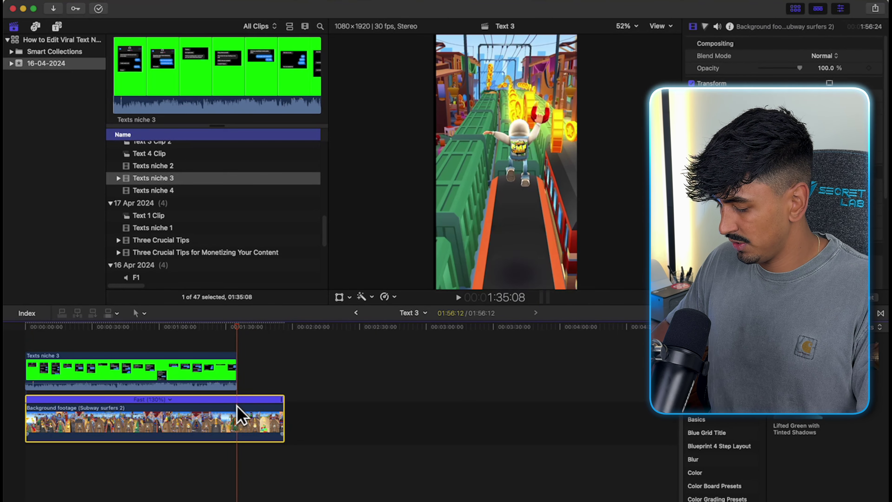
key(alt+])
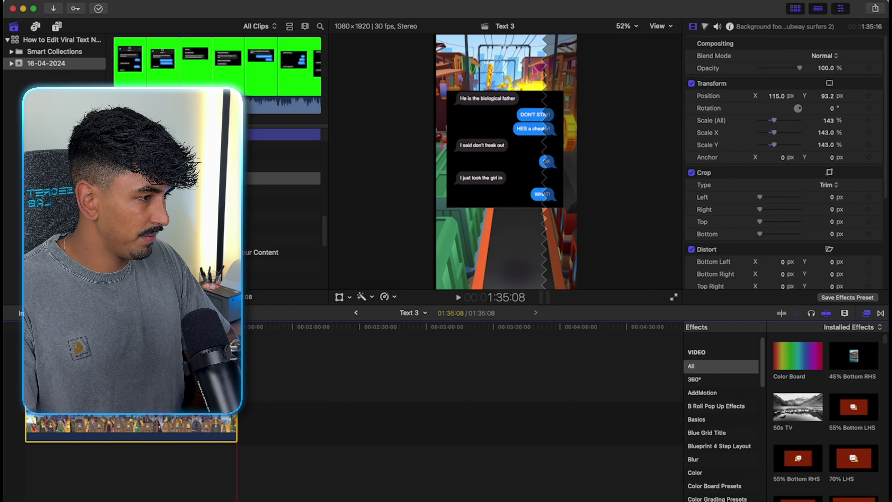
Step: Add a Drop Shadow to Texts niche 3 with blur 70 and a -0.52 px vertical offset
text(drop)
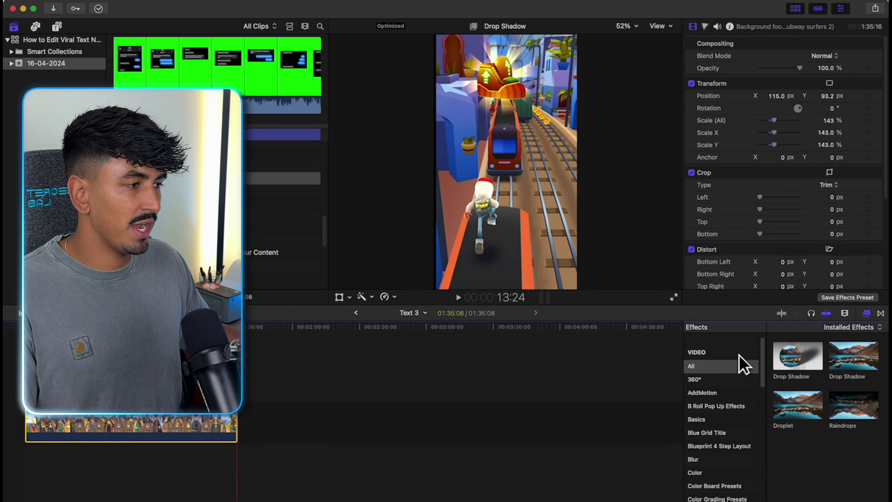
drag(860, 364, 160, 384)
click(82, 342)
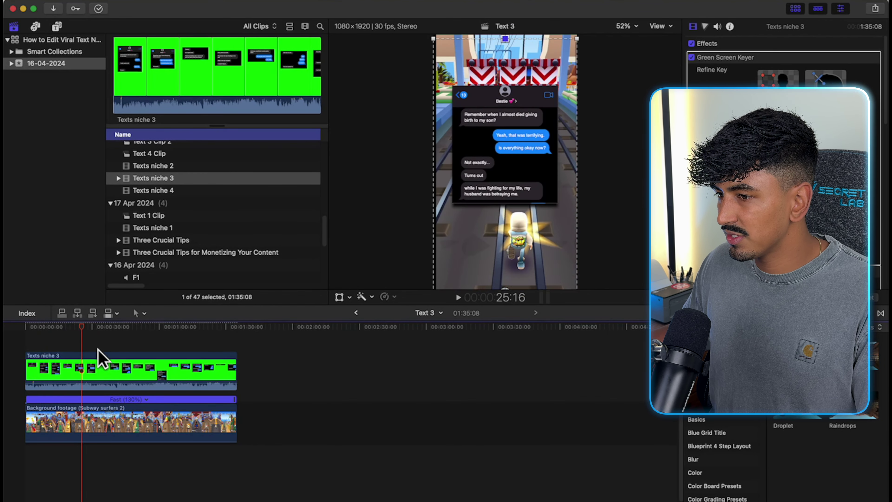
click(107, 365)
scroll(800, 215, down, 2)
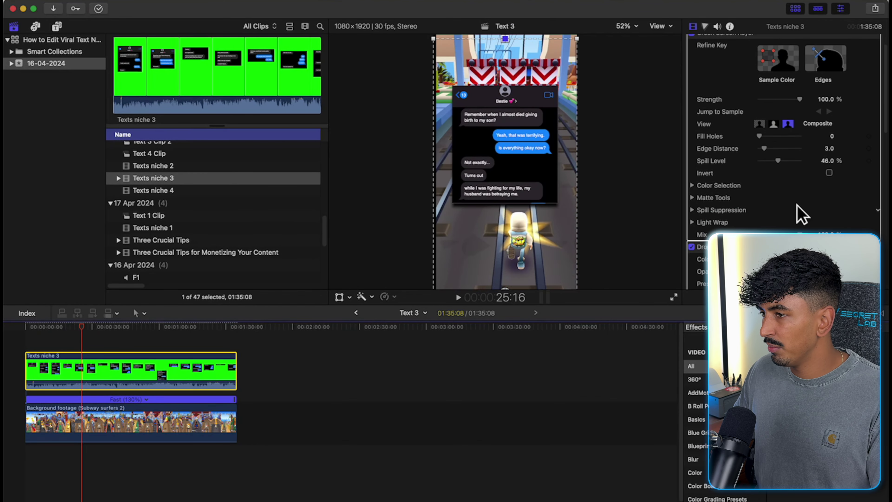
scroll(800, 214, down, 5)
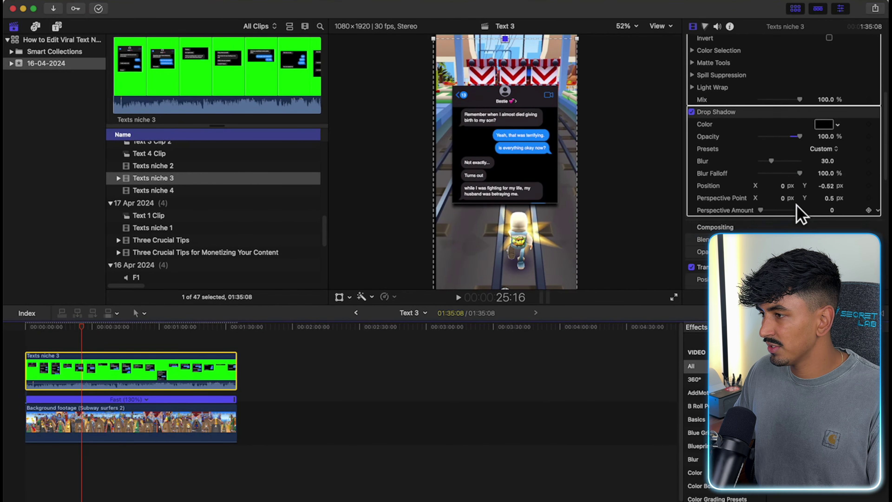
click(825, 186)
drag(830, 200, 783, 198)
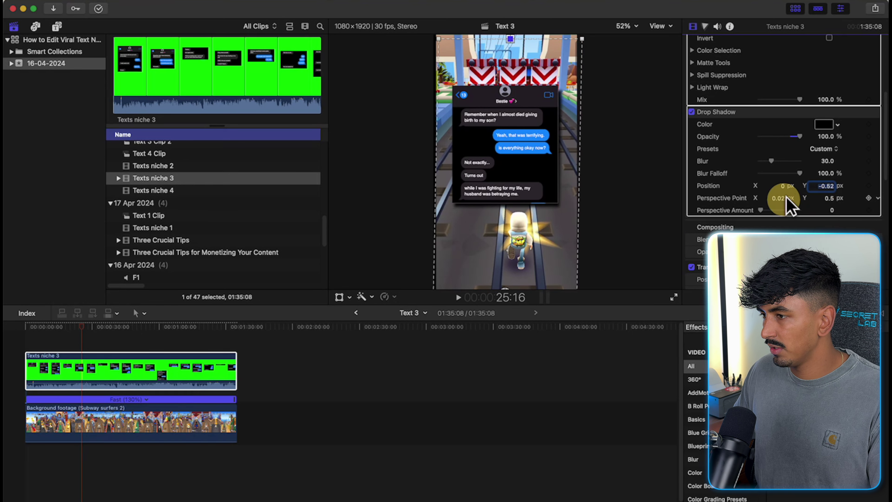
drag(774, 162, 793, 163)
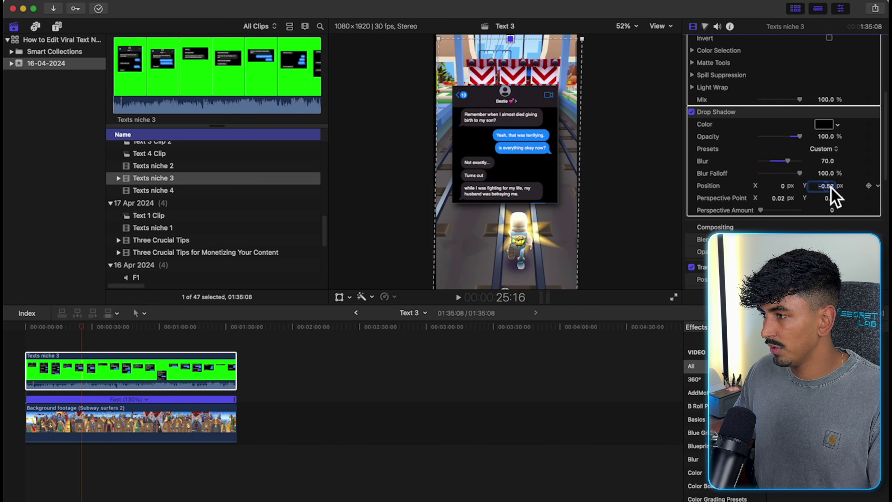
drag(831, 203, 828, 198)
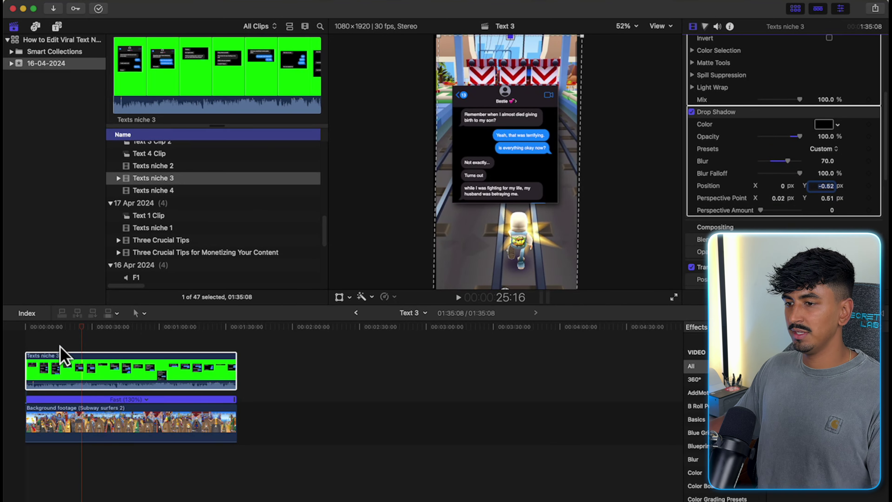